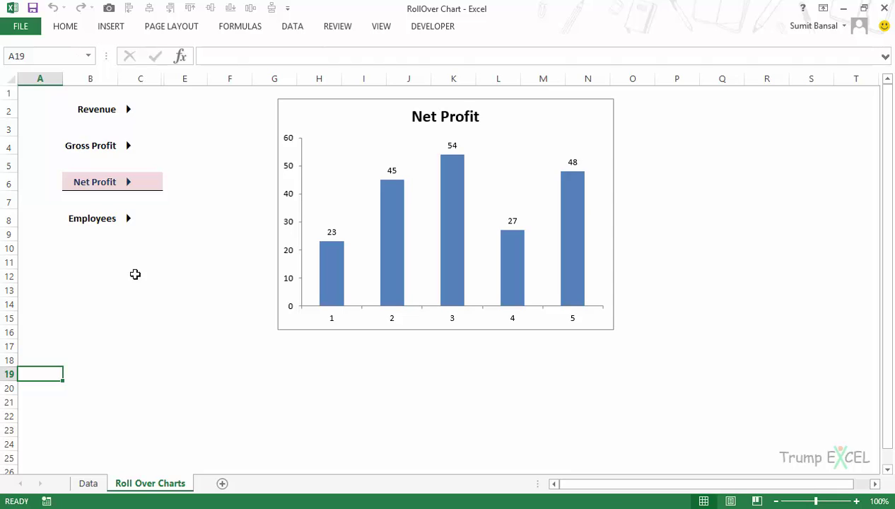
# Step: Preview the rollover chart for the Employees, Net Profit and Gross Profit entries
pyautogui.moveTo(130, 225)
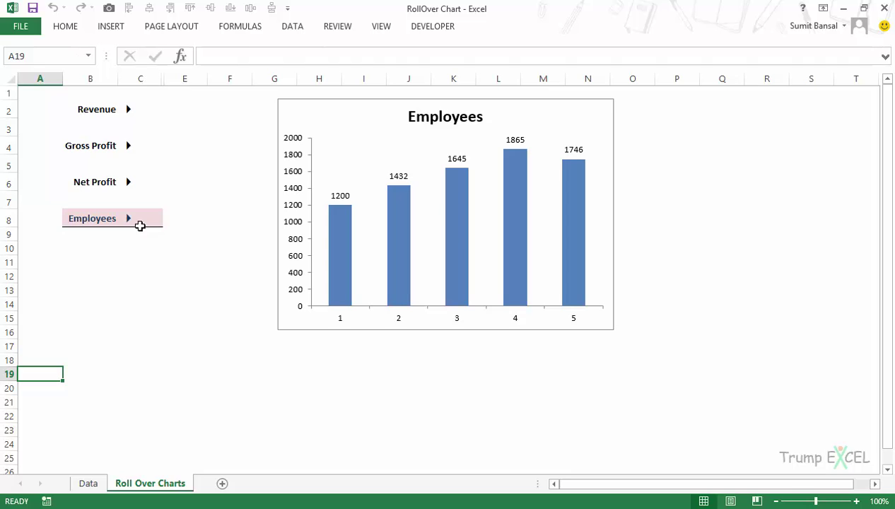
pyautogui.moveTo(131, 193)
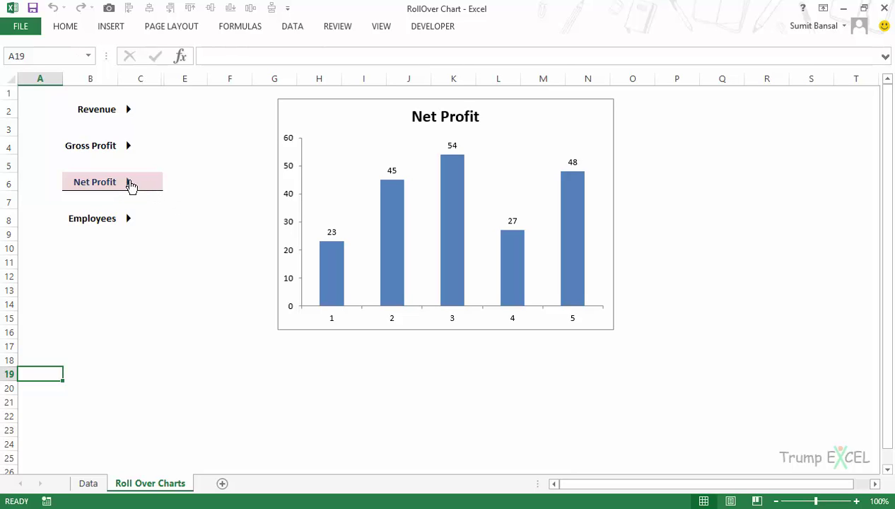
pyautogui.moveTo(130, 154)
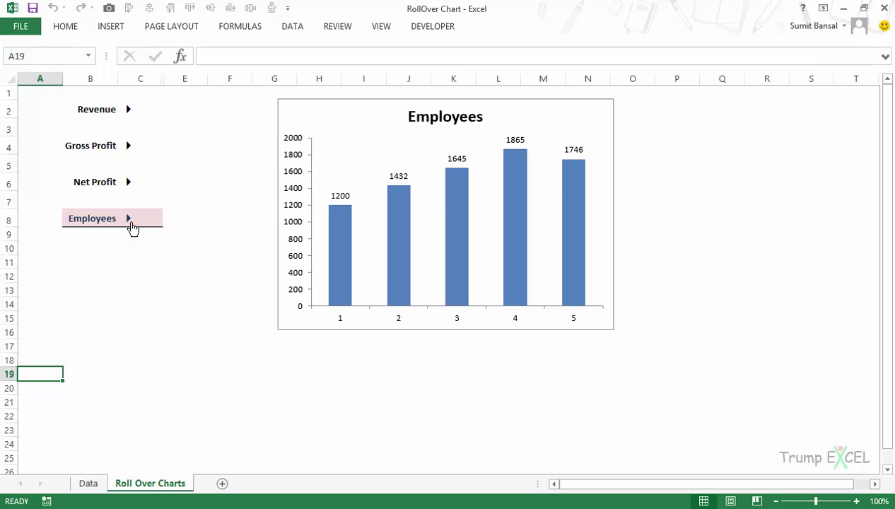
# Step: Delete the column chart from the Roll Over Charts sheet
pyautogui.click(296, 105)
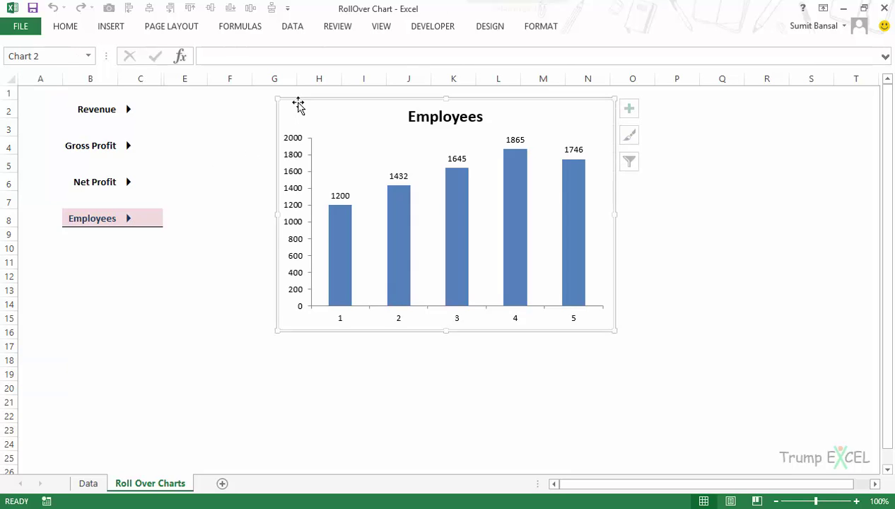
pyautogui.press('Delete')
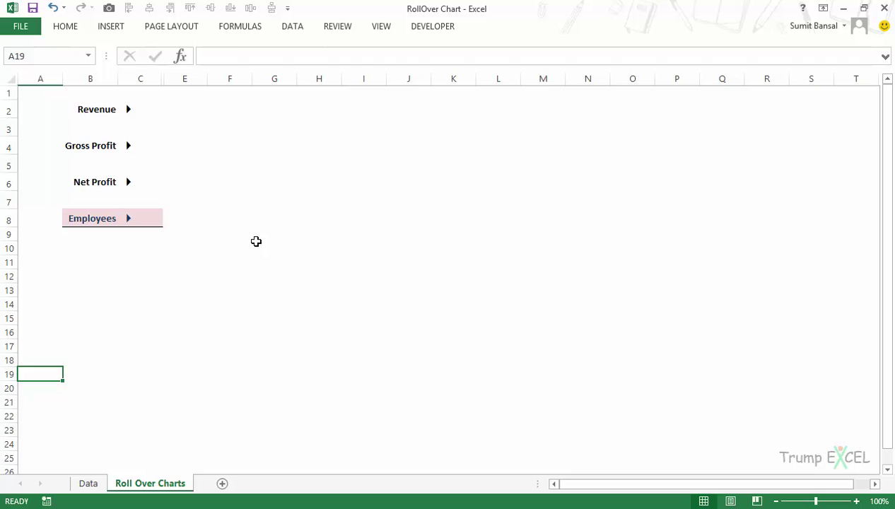
# Step: Clear all contents and formatting from the hyperlink formula cells C2:C8
pyautogui.press('Up')
pyautogui.press('Up')
pyautogui.press('Up')
pyautogui.press('Right')
pyautogui.press('Right')
pyautogui.press('Up')
pyautogui.press('Up')
pyautogui.press('Up')
pyautogui.press('Up')
pyautogui.press('Up')
pyautogui.press('Up')
pyautogui.press('Up')
pyautogui.press('Up')
pyautogui.press('Up')
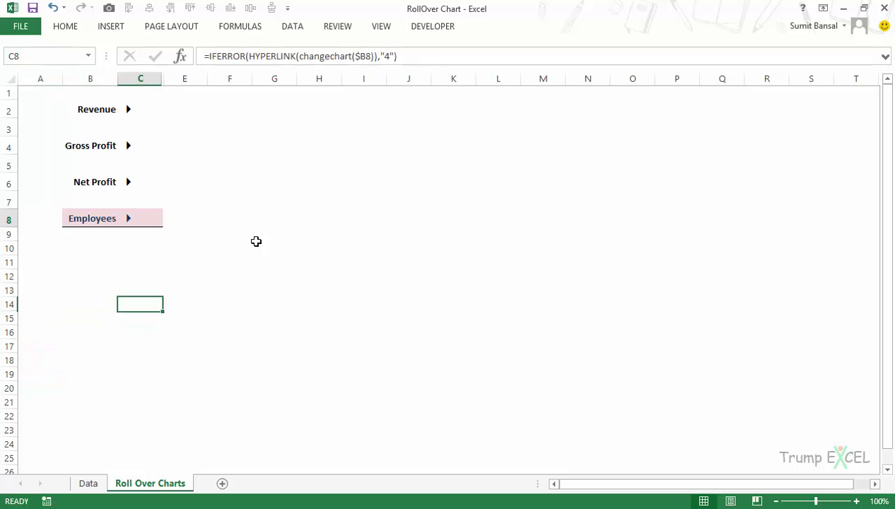
pyautogui.press('Up')
pyautogui.press('Up')
pyautogui.press('Up')
pyautogui.press('Up')
pyautogui.hotkey('shift', 'Down')
pyautogui.hotkey('shift', 'Down')
pyautogui.hotkey('shift', 'Down')
pyautogui.hotkey('shift', 'Down')
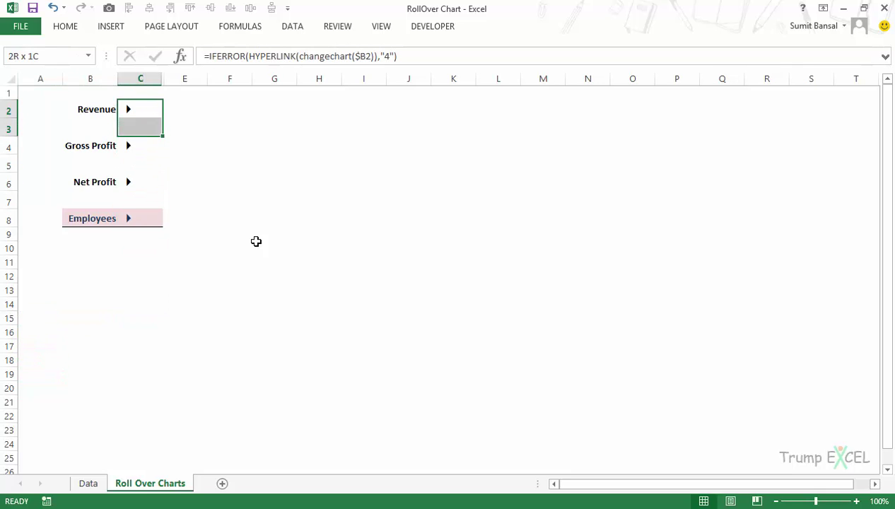
pyautogui.hotkey('shift', 'Down')
pyautogui.hotkey('shift', 'Down')
pyautogui.hotkey('alt', 'h')
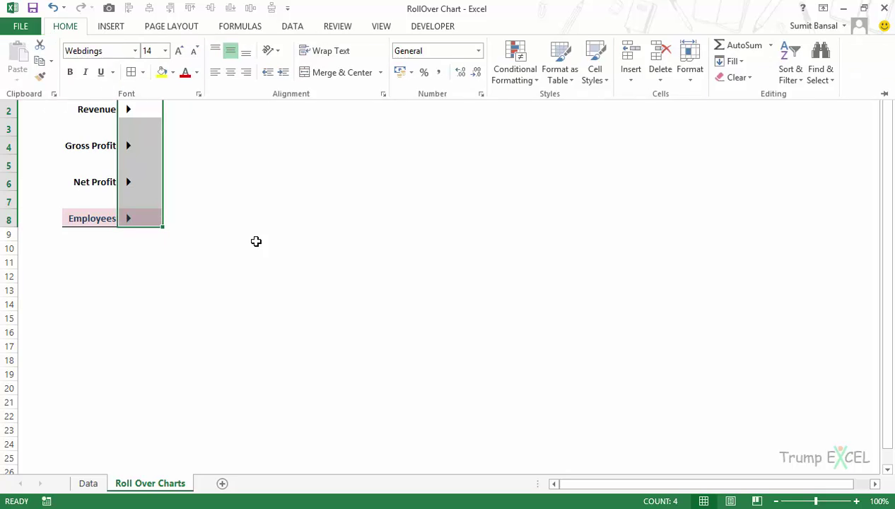
pyautogui.press('e')
pyautogui.press('a')
# Step: Delete the conditional formatting rule =Data!$F$2=$B2 applied to the metric names in B2:B8
pyautogui.press('Left')
pyautogui.hotkey('shift', 'Down')
pyautogui.hotkey('shift', 'Down')
pyautogui.hotkey('shift', 'Down')
pyautogui.hotkey('shift', 'Down')
pyautogui.hotkey('shift', 'Down')
pyautogui.hotkey('shift', 'Down')
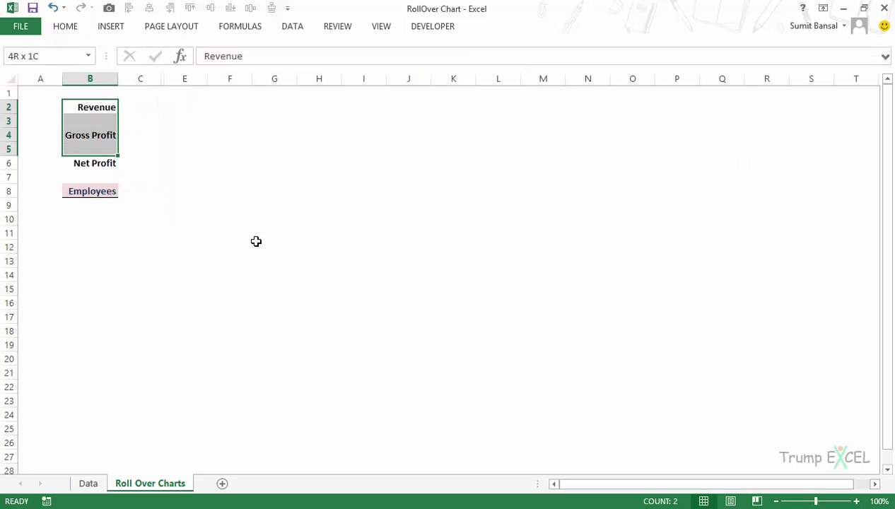
pyautogui.press('alt')
pyautogui.press('h')
pyautogui.press('l')
pyautogui.press('r')
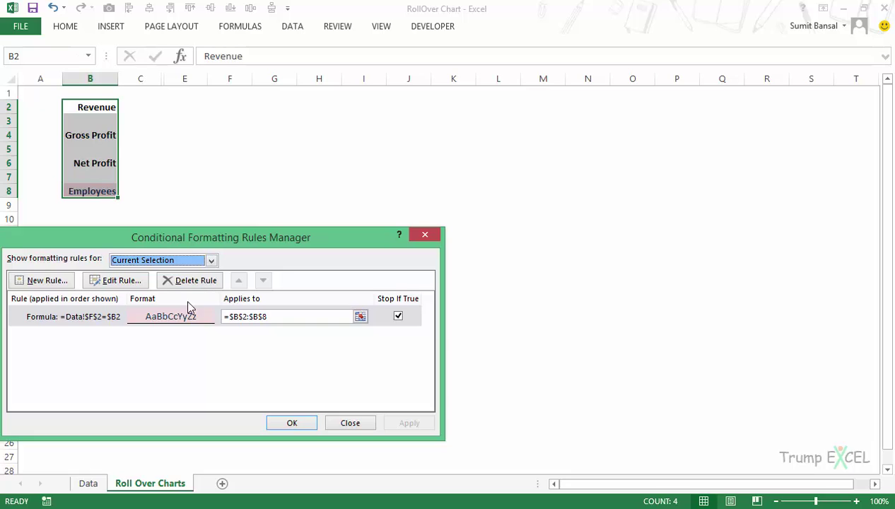
pyautogui.click(109, 318)
pyautogui.click(186, 281)
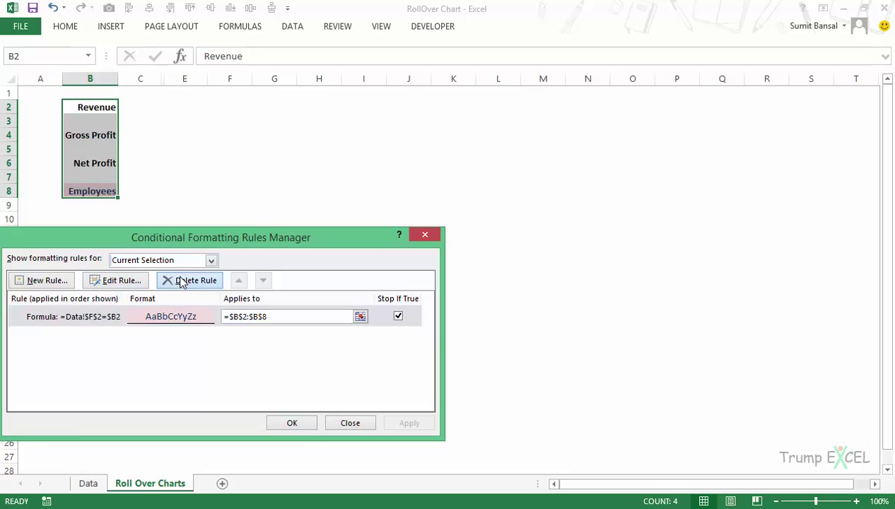
pyautogui.click(411, 423)
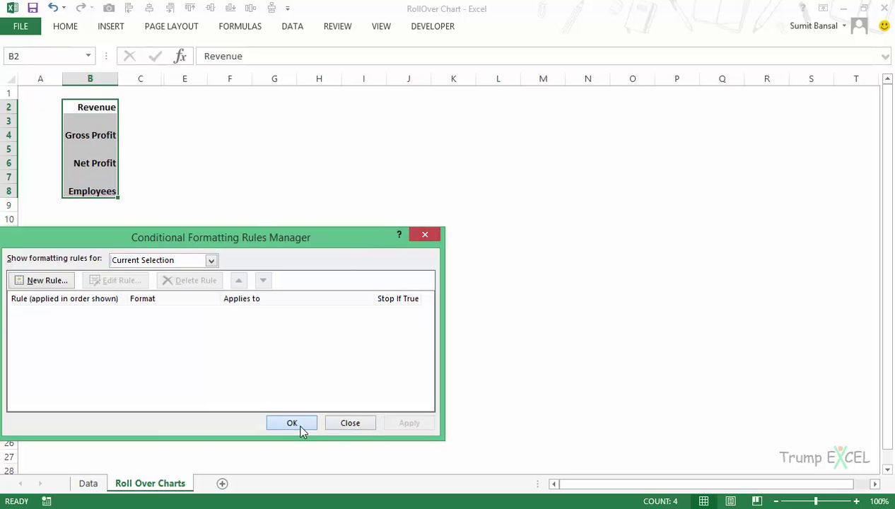
pyautogui.click(297, 424)
# Step: On the Data sheet, delete the contents of the helper cells F1:F7
pyautogui.click(88, 483)
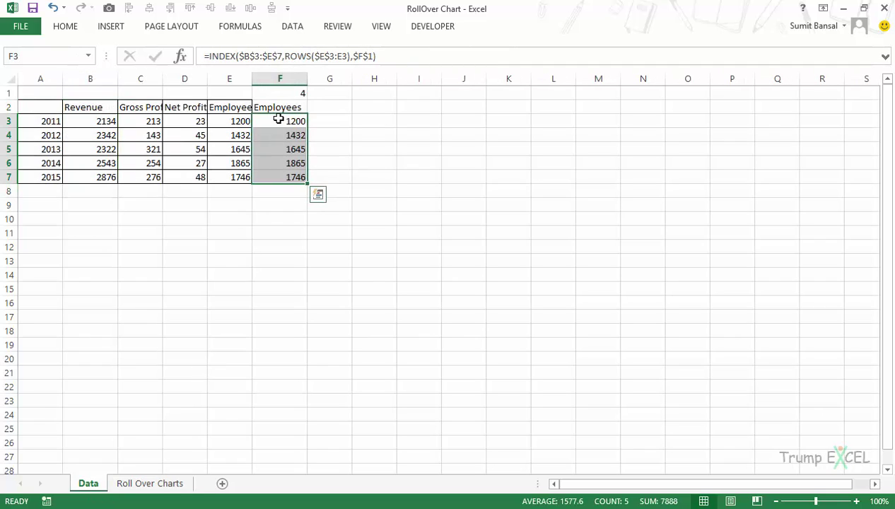
pyautogui.click(42, 105)
pyautogui.moveTo(43, 106); pyautogui.dragTo(234, 177)
pyautogui.click(284, 97)
pyautogui.moveTo(284, 101); pyautogui.dragTo(280, 176)
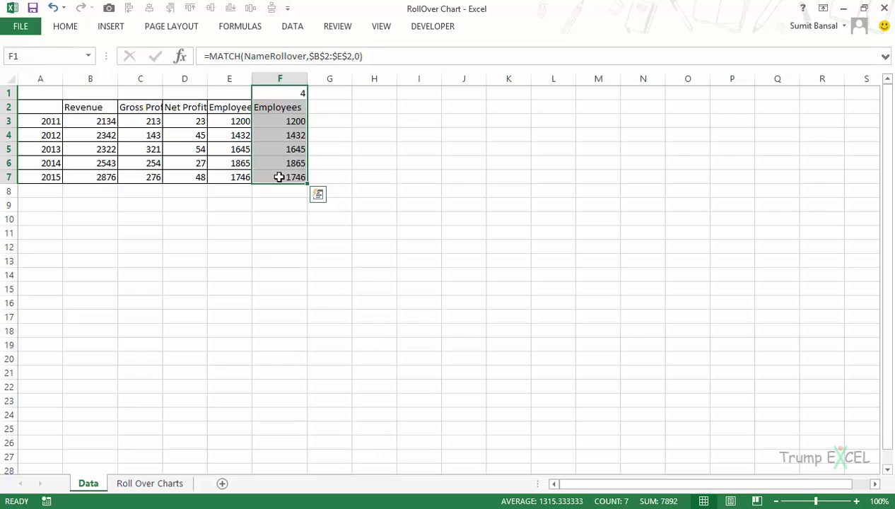
pyautogui.press('Delete')
# Step: Widen the Gross Profit, Net Profit and Employees columns to fit their headers
pyautogui.moveTo(252, 78); pyautogui.dragTo(259, 79)
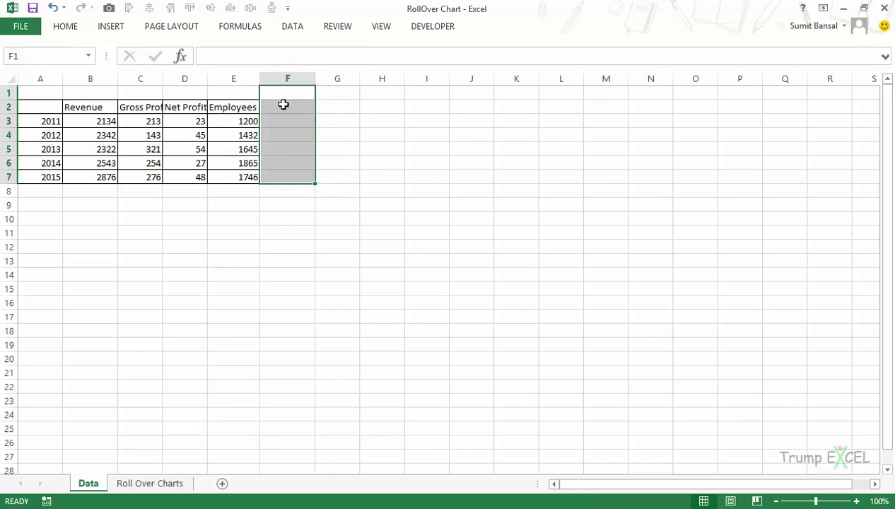
pyautogui.moveTo(99, 109); pyautogui.dragTo(212, 106)
pyautogui.click(141, 109)
pyautogui.click(172, 112)
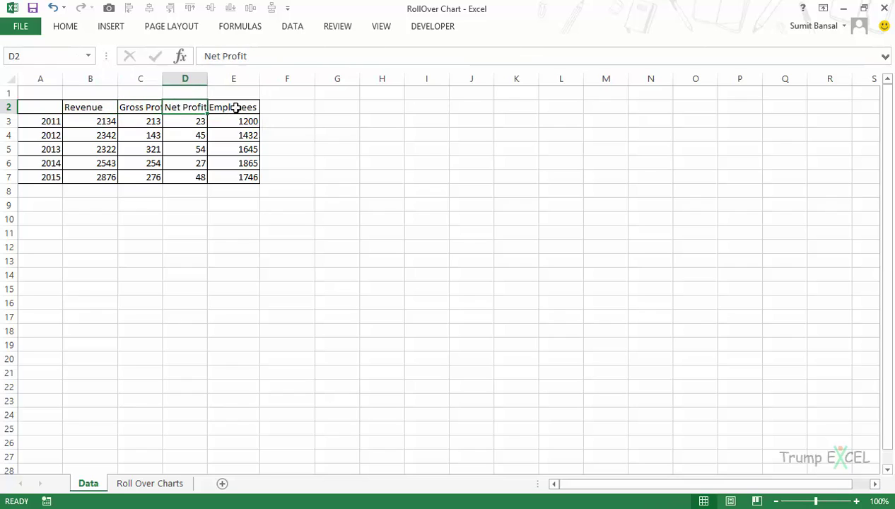
pyautogui.click(236, 108)
pyautogui.moveTo(163, 80); pyautogui.dragTo(163, 80)
pyautogui.doubleClick(164, 80)
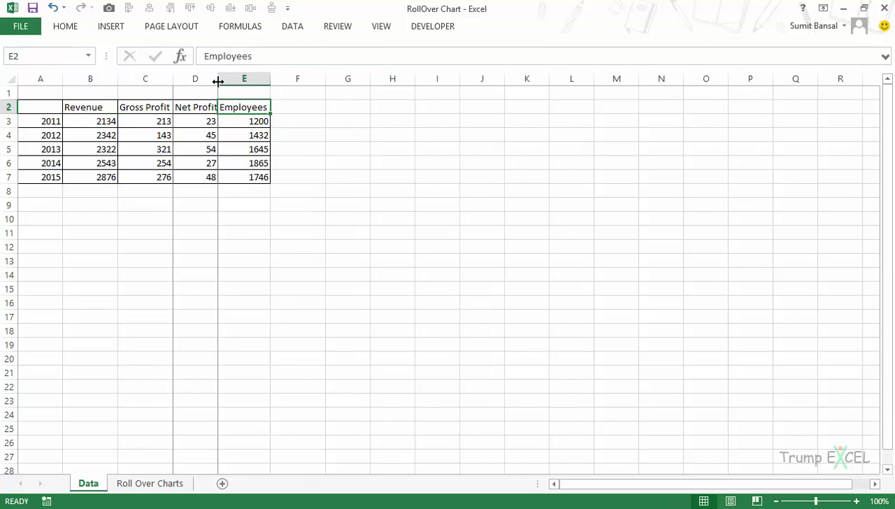
pyautogui.doubleClick(217, 80)
pyautogui.moveTo(273, 78); pyautogui.dragTo(273, 78)
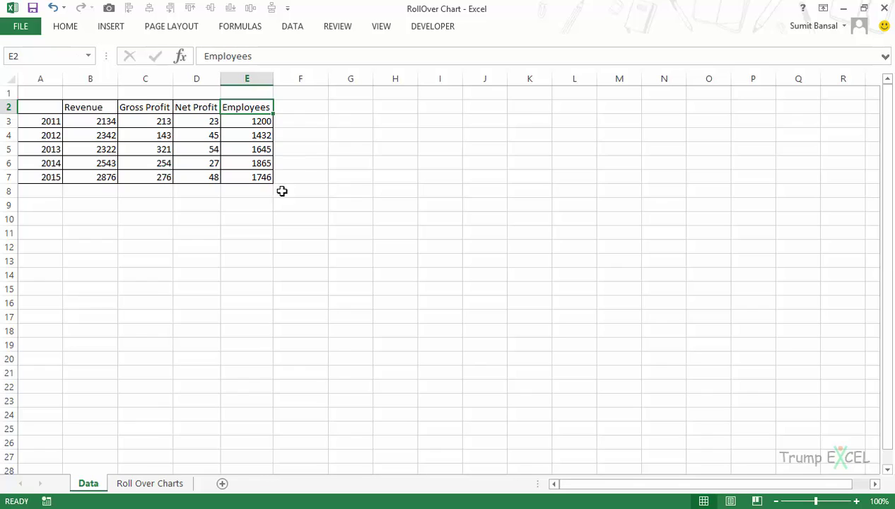
# Step: Compare the metric names on the Roll Over Charts sheet with the table headers on the Data sheet
pyautogui.click(150, 483)
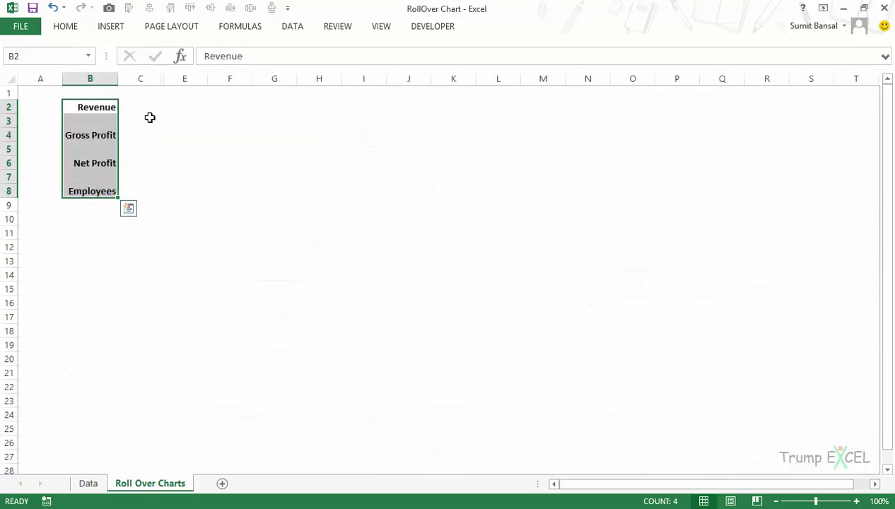
pyautogui.click(89, 485)
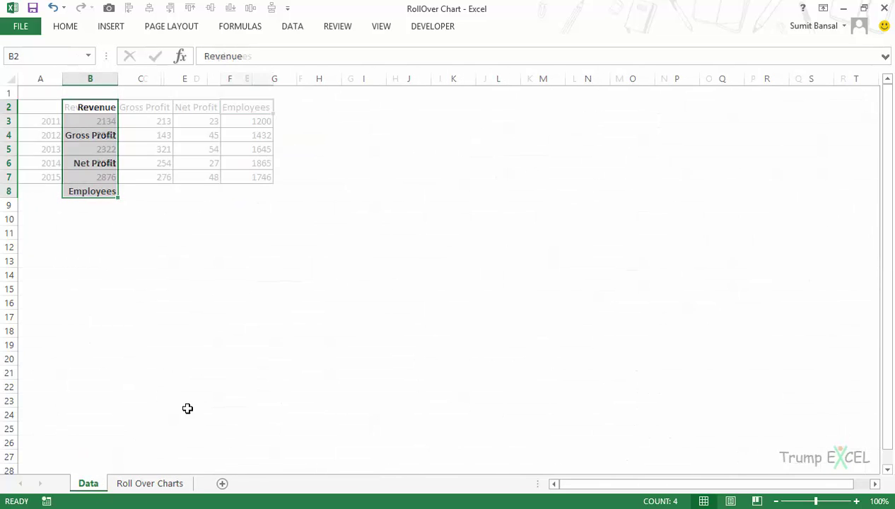
pyautogui.click(160, 483)
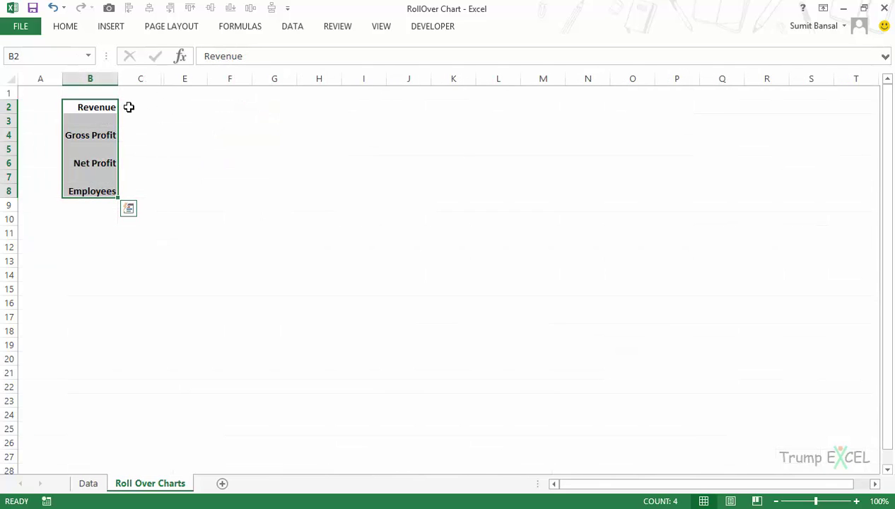
pyautogui.press('Escape')
pyautogui.click(89, 485)
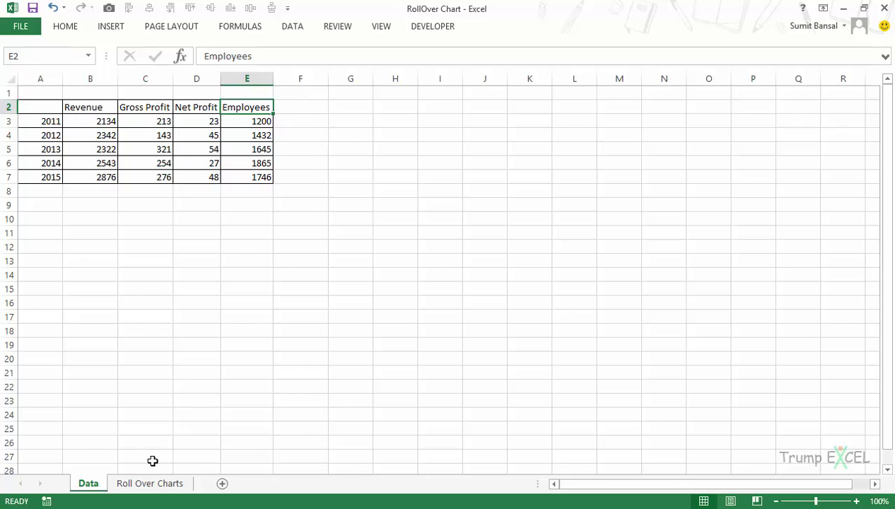
pyautogui.click(150, 484)
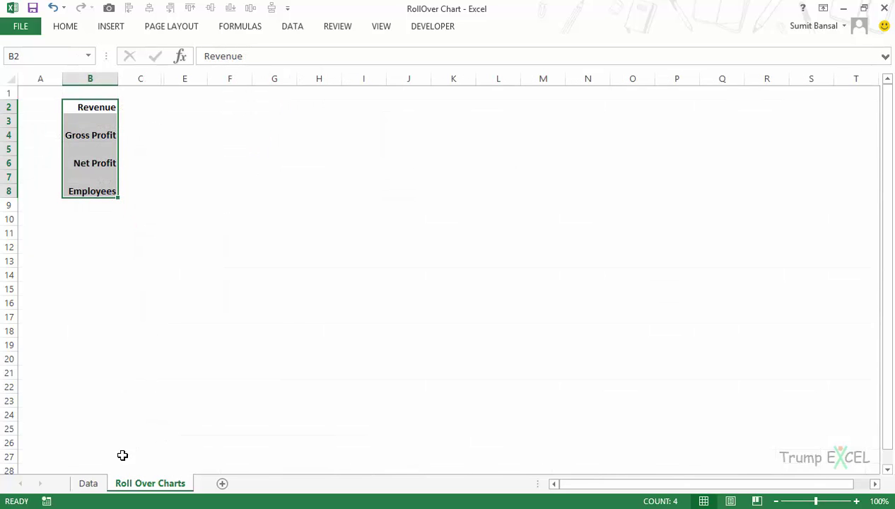
pyautogui.click(88, 483)
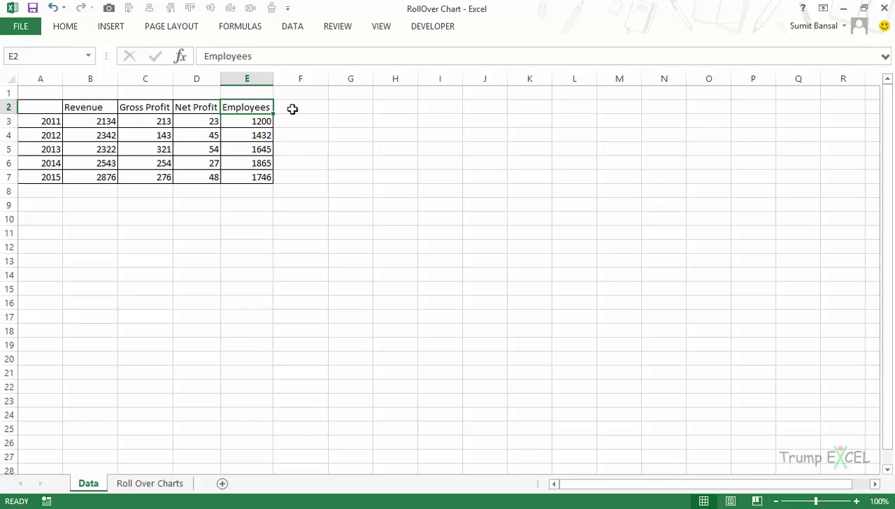
# Step: Examine the empty cells F3:F7, the Revenue and Gross Profit figures, and the defined name of cell F2
pyautogui.click(318, 114)
pyautogui.moveTo(306, 122); pyautogui.dragTo(299, 178)
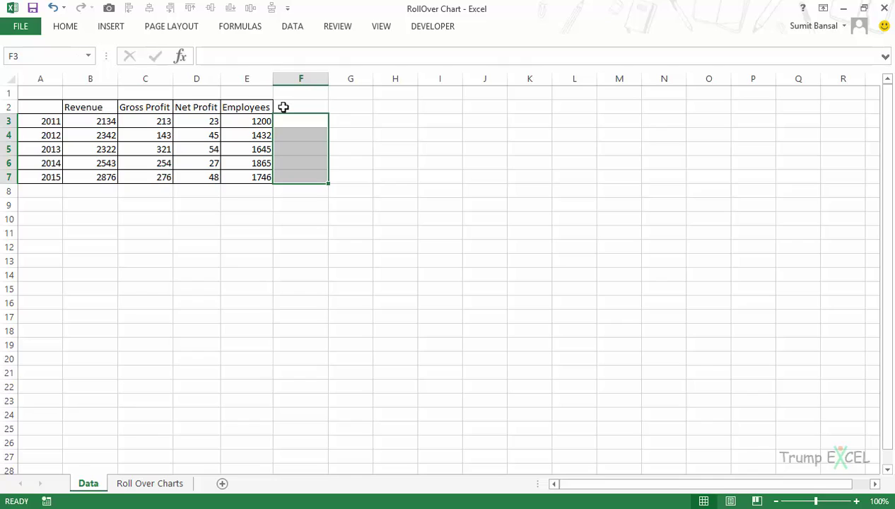
pyautogui.click(111, 121)
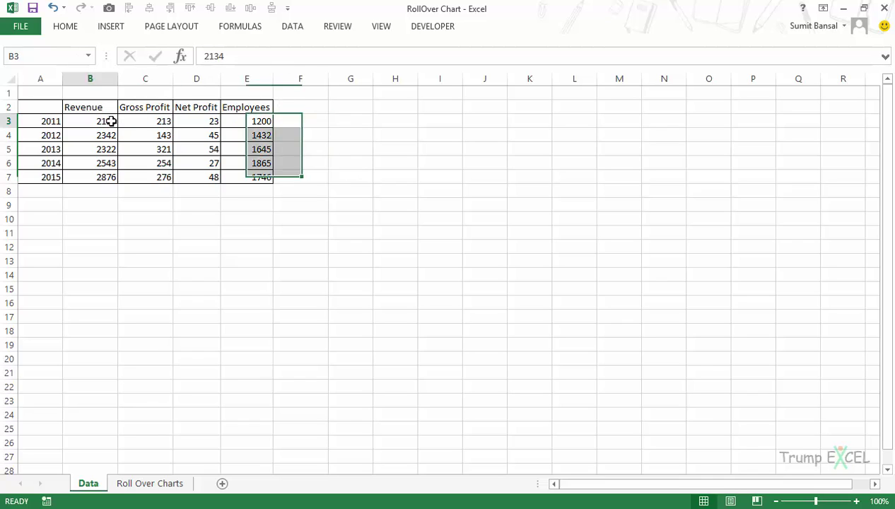
pyautogui.moveTo(111, 121); pyautogui.dragTo(103, 177)
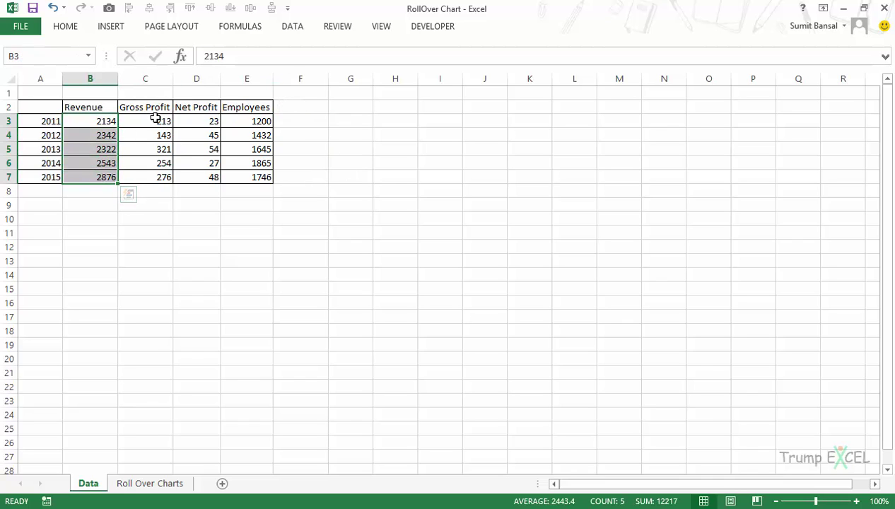
pyautogui.moveTo(155, 119); pyautogui.dragTo(154, 177)
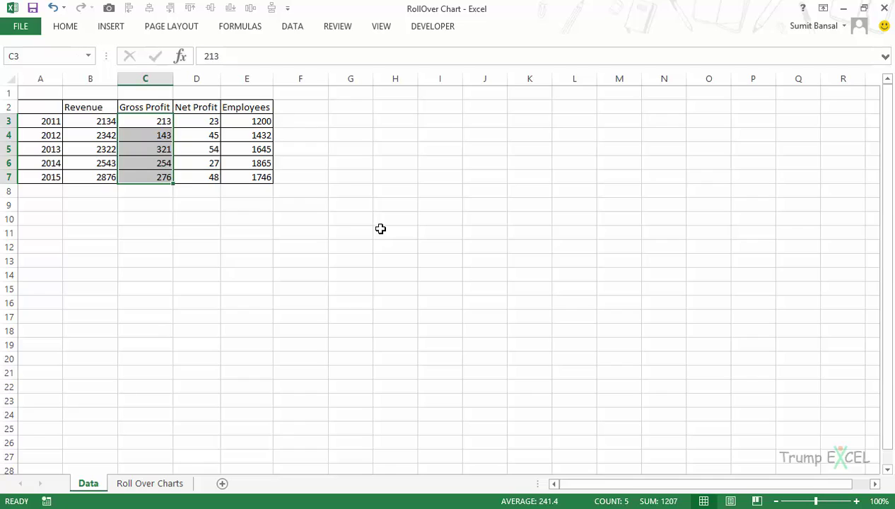
pyautogui.click(295, 106)
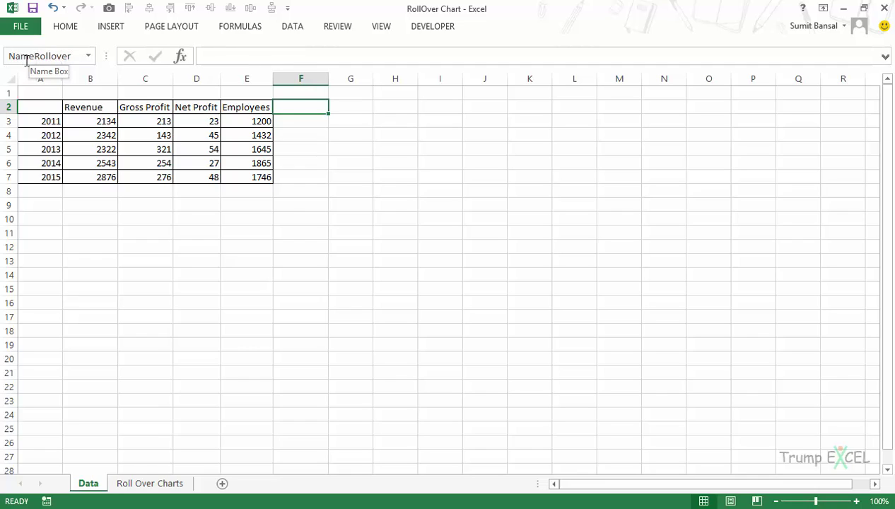
pyautogui.click(300, 107)
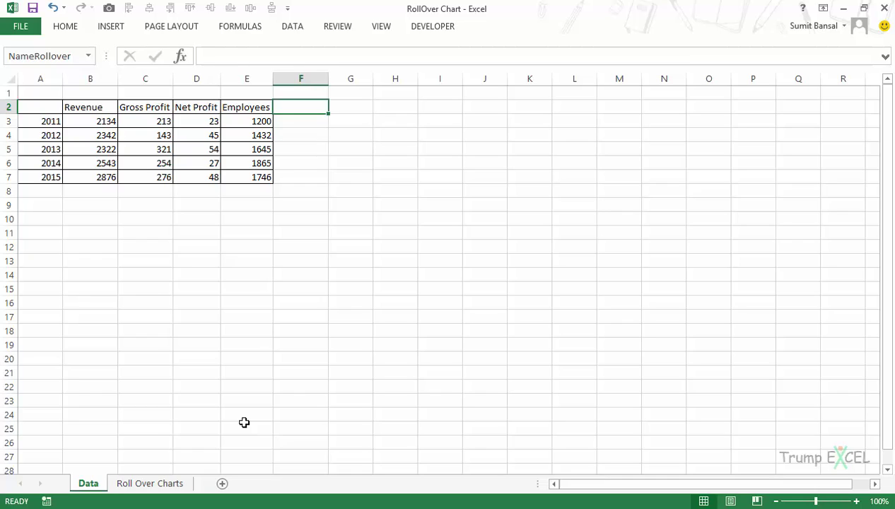
# Step: Open the Visual Basic editor and examine the changechart function in Module1 and the context options for Sheet1 (Data)
pyautogui.hotkey('alt', 'F11')
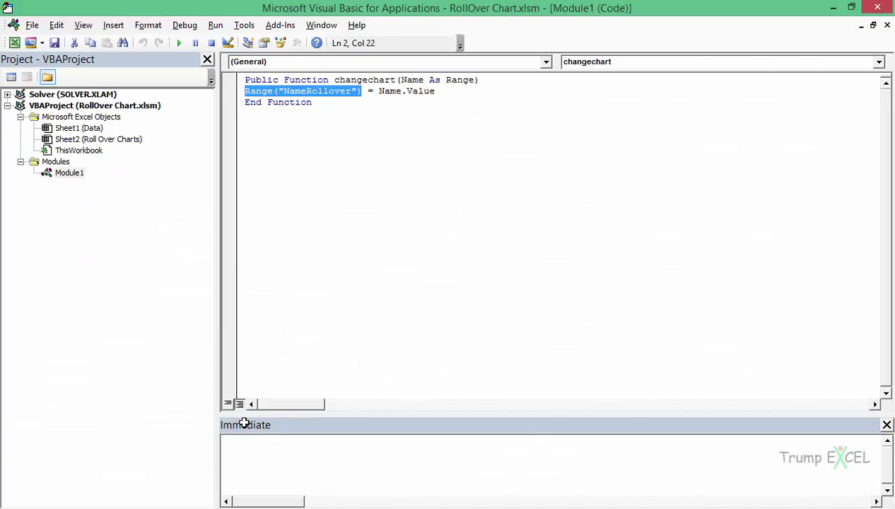
pyautogui.click(346, 105)
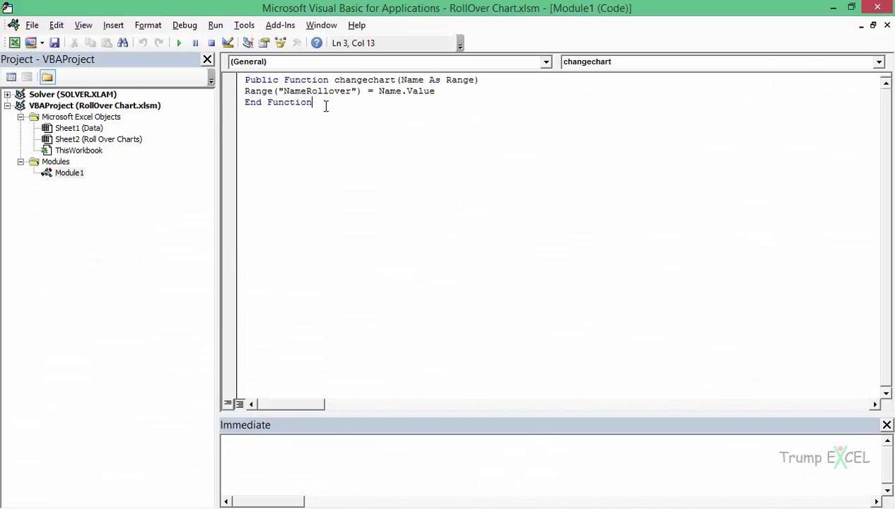
pyautogui.moveTo(245, 83); pyautogui.dragTo(336, 103)
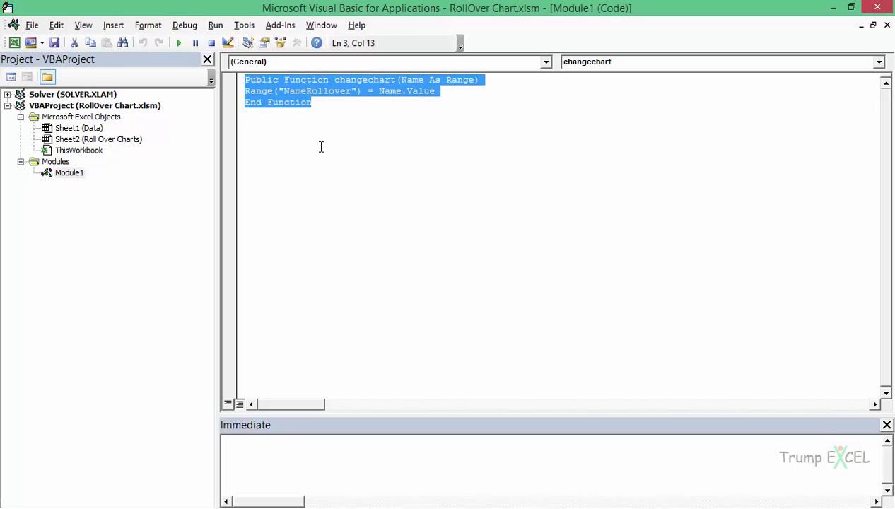
pyautogui.rightClick(67, 130)
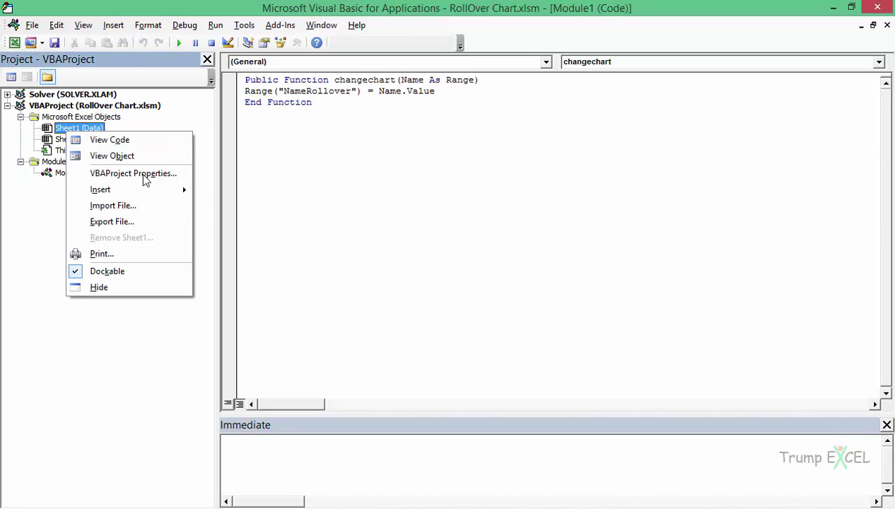
pyautogui.moveTo(142, 188)
pyautogui.click(328, 112)
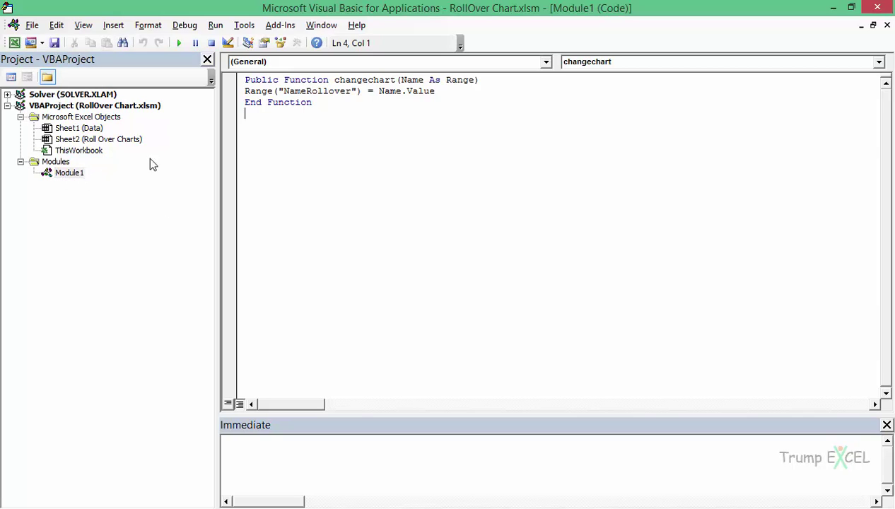
# Step: Examine the changechart function's code in Module1, from its declaration to the Range type of its Name argument
pyautogui.moveTo(322, 109); pyautogui.dragTo(245, 79)
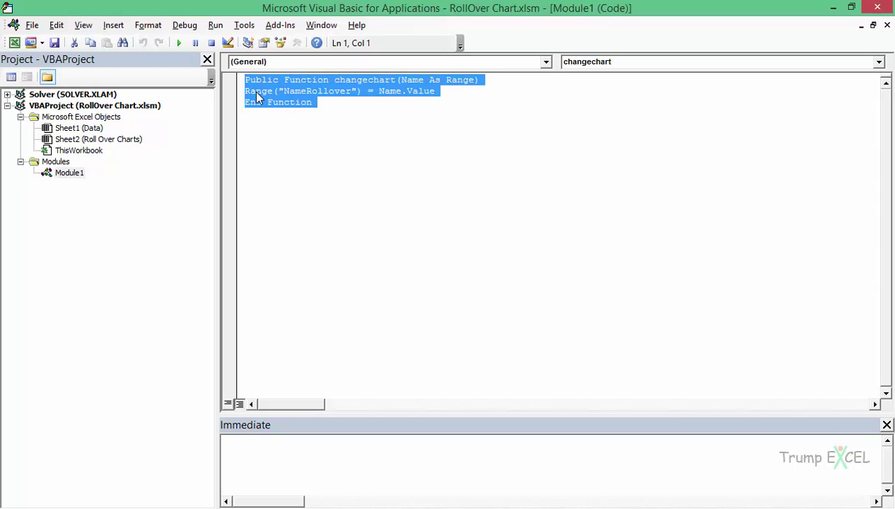
pyautogui.click(320, 82)
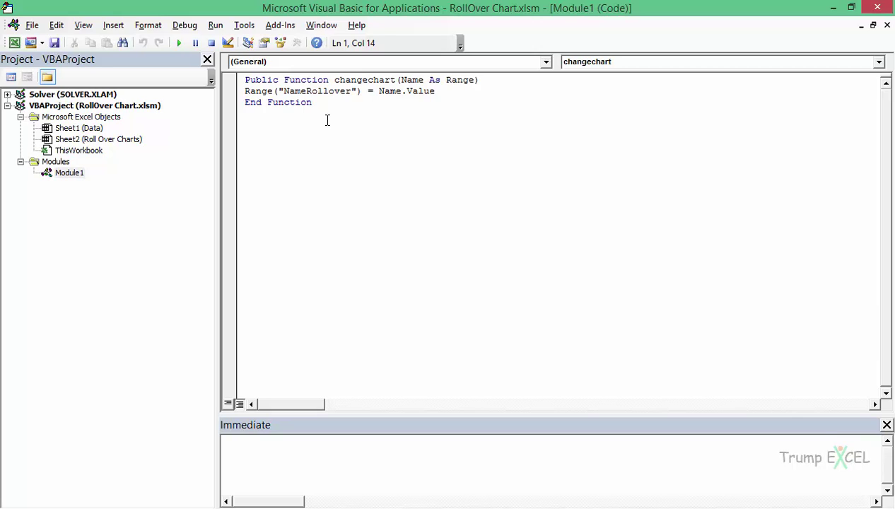
pyautogui.moveTo(310, 102); pyautogui.dragTo(245, 80)
pyautogui.click(323, 103)
pyautogui.click(248, 80)
pyautogui.click(307, 80)
pyautogui.moveTo(447, 80); pyautogui.dragTo(474, 80)
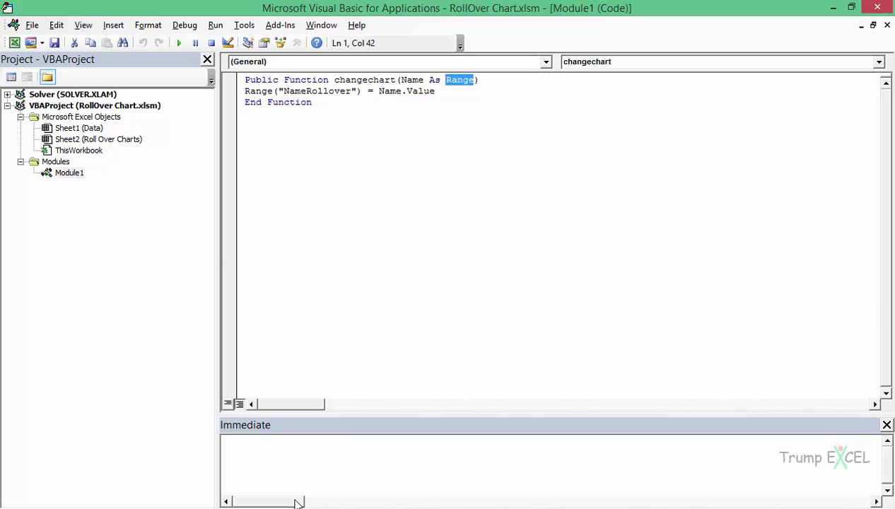
# Step: Compare the changechart code with the NameRollover cell F2 on the Data sheet, and finish back in the workbook
pyautogui.hotkey('alt', 'F11')
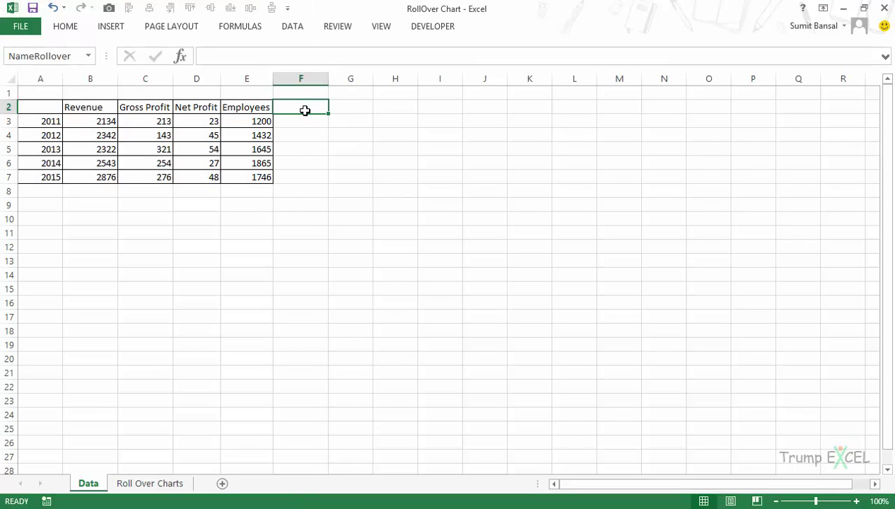
pyautogui.hotkey('alt', 'F11')
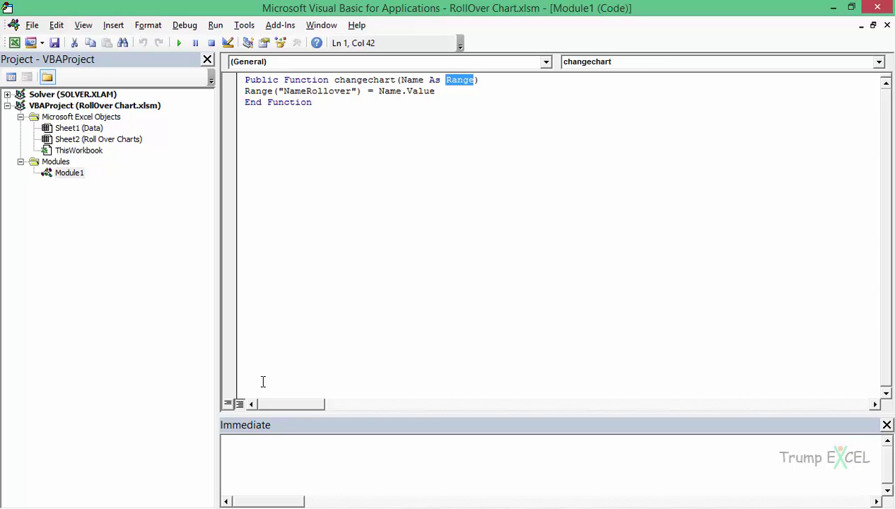
pyautogui.click(253, 482)
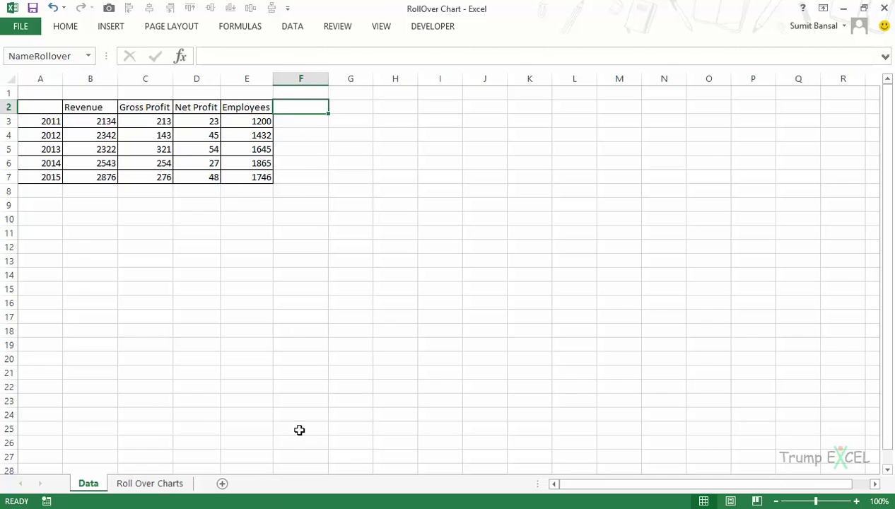
pyautogui.moveTo(300, 503)
pyautogui.click(349, 449)
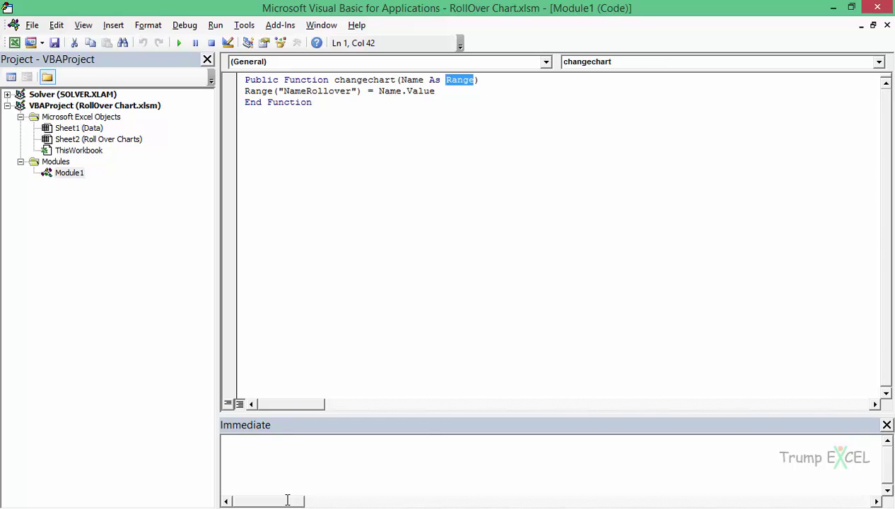
pyautogui.click(208, 445)
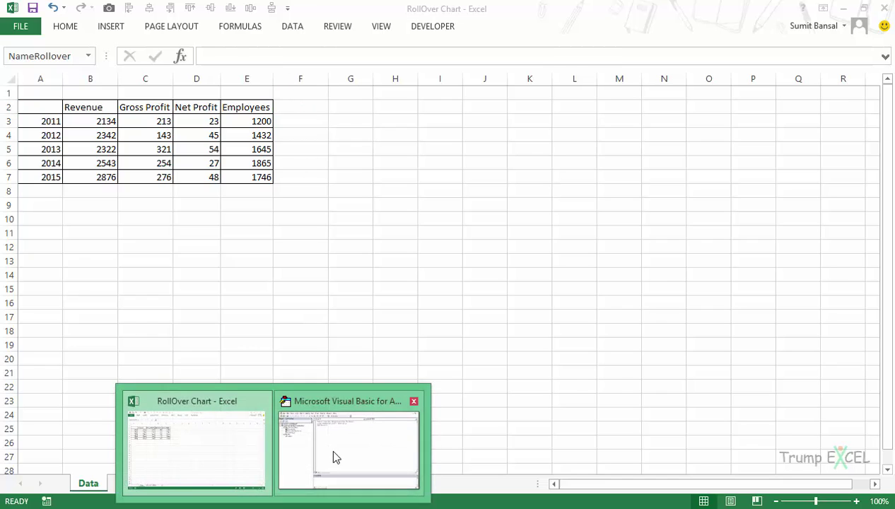
pyautogui.click(336, 458)
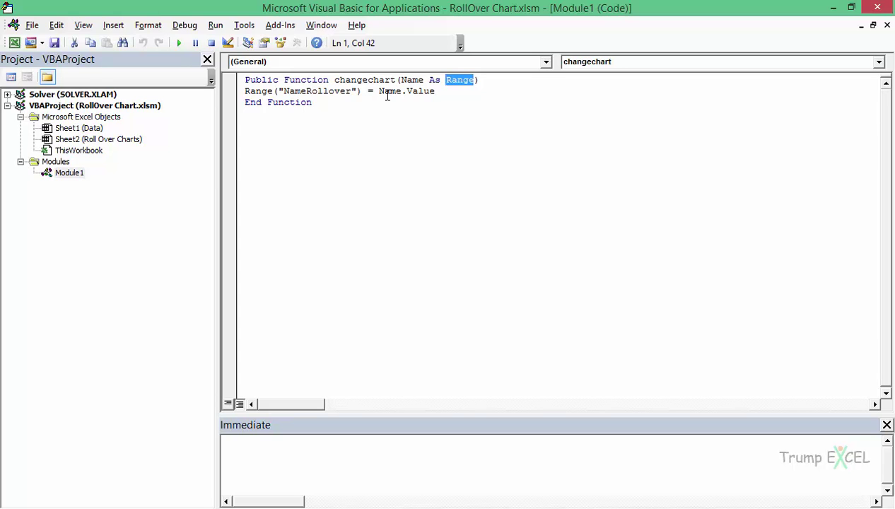
pyautogui.click(834, 8)
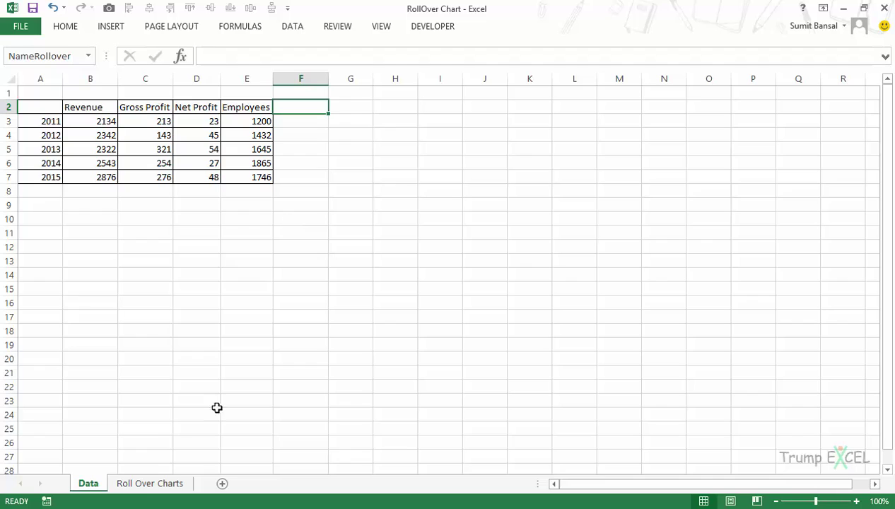
# Step: Enter the formula =changechart(B2) in cell C2 of the Roll Over Charts sheet, beside Revenue
pyautogui.click(145, 484)
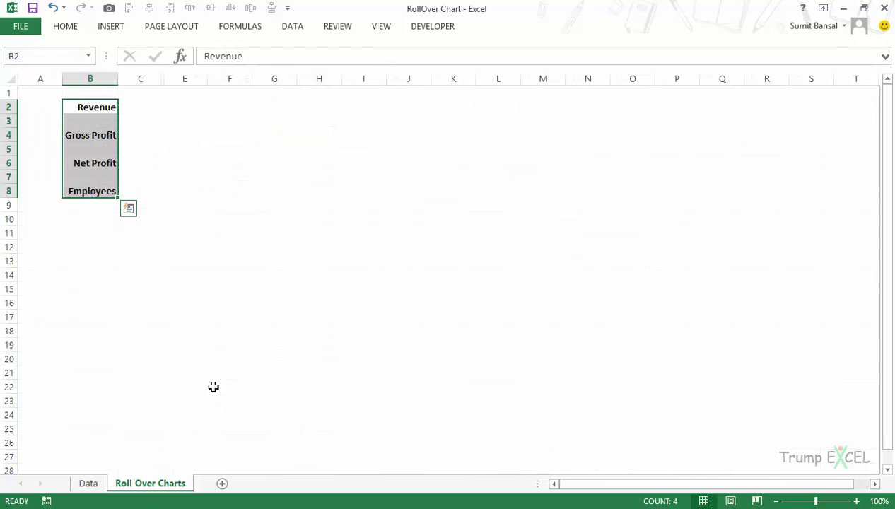
pyautogui.click(140, 107)
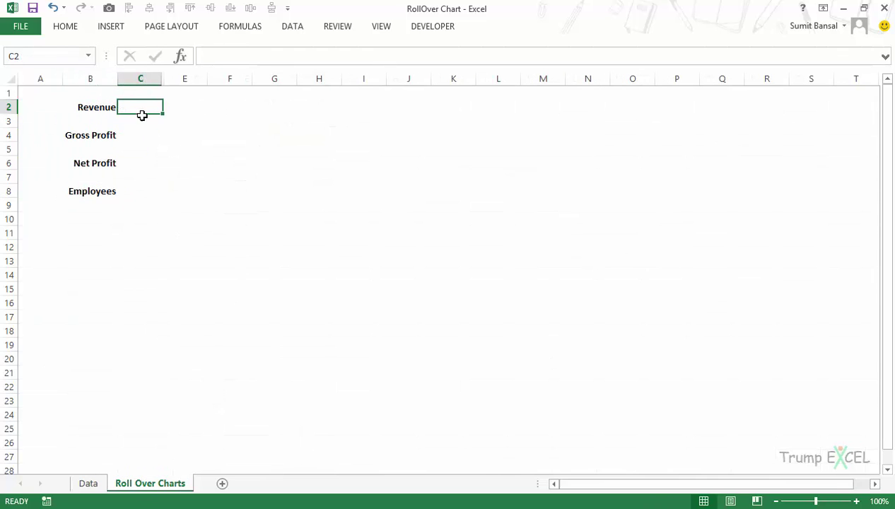
pyautogui.write('=chan')
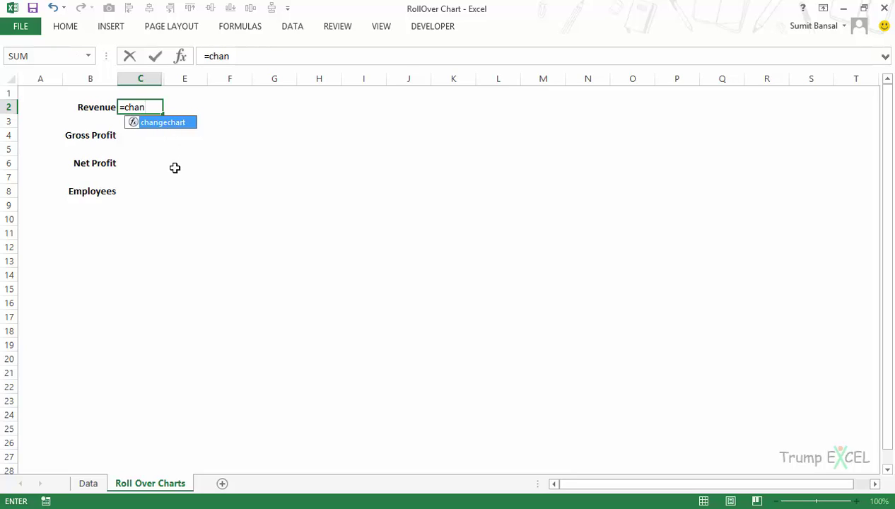
pyautogui.press('Tab')
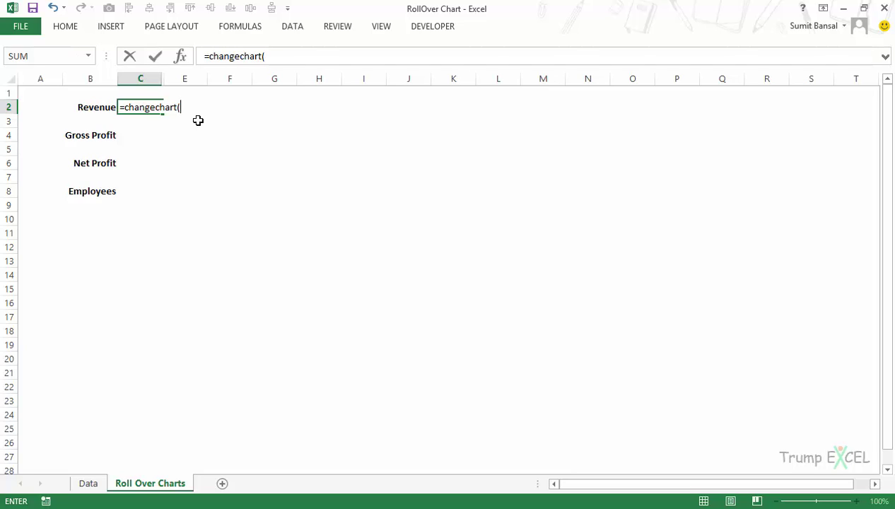
pyautogui.click(91, 108)
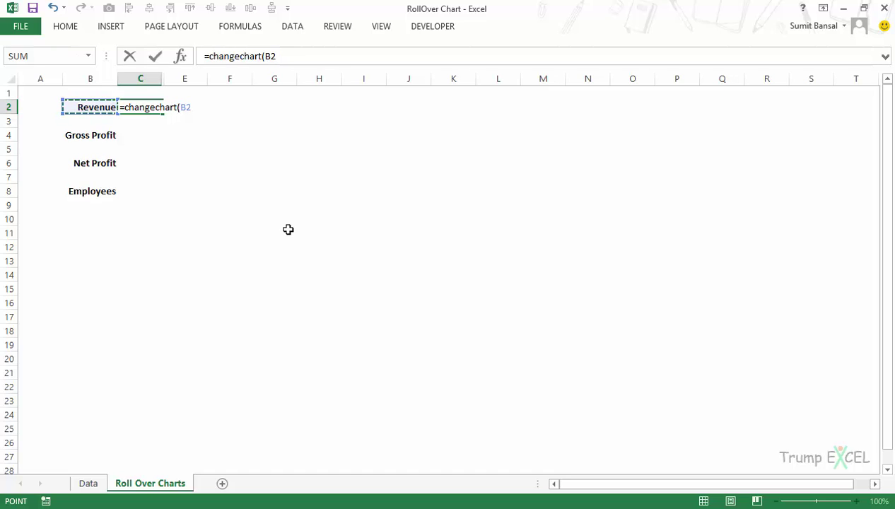
pyautogui.write(')')
pyautogui.press('Return')
# Step: Wrap the formula in C2 in HYPERLINK and IFERROR so it reads =IFERROR(HYPERLINK(changechart(B2)),"")
pyautogui.press('Up')
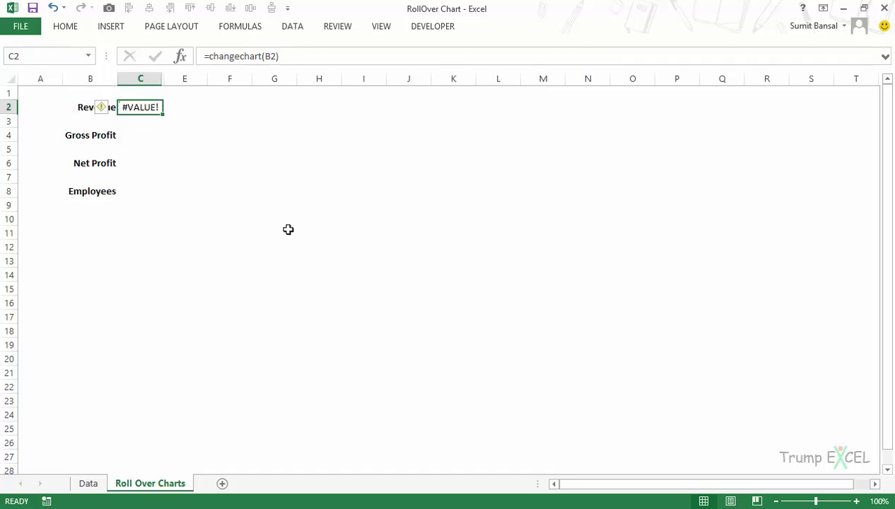
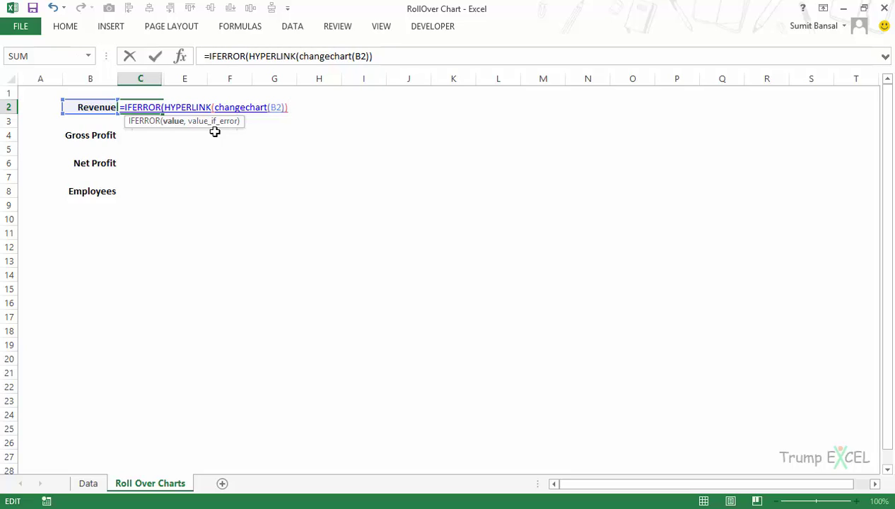
pyautogui.write(',')
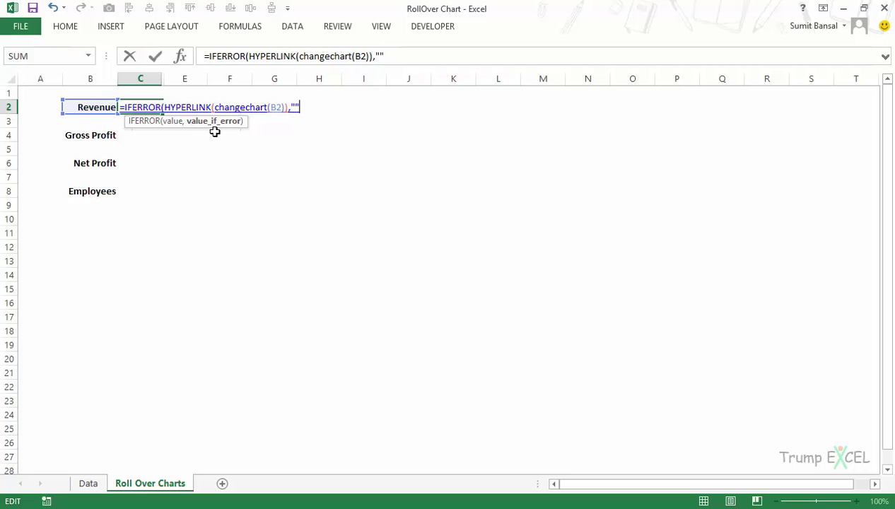
pyautogui.hotkey('ctrl', 'Return')
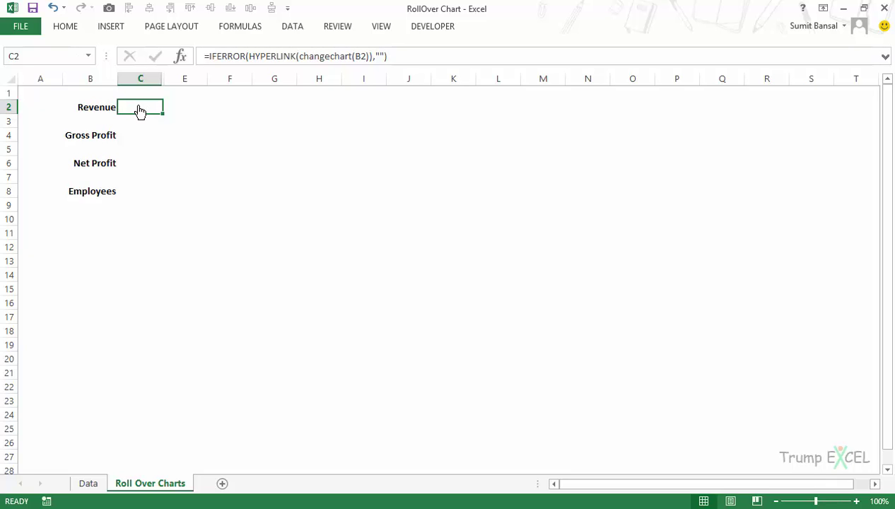
# Step: Test the Revenue rollover by checking F2 on the Data sheet, clearing it, and rolling the pointer over C2 on Roll Over Charts again
pyautogui.click(88, 483)
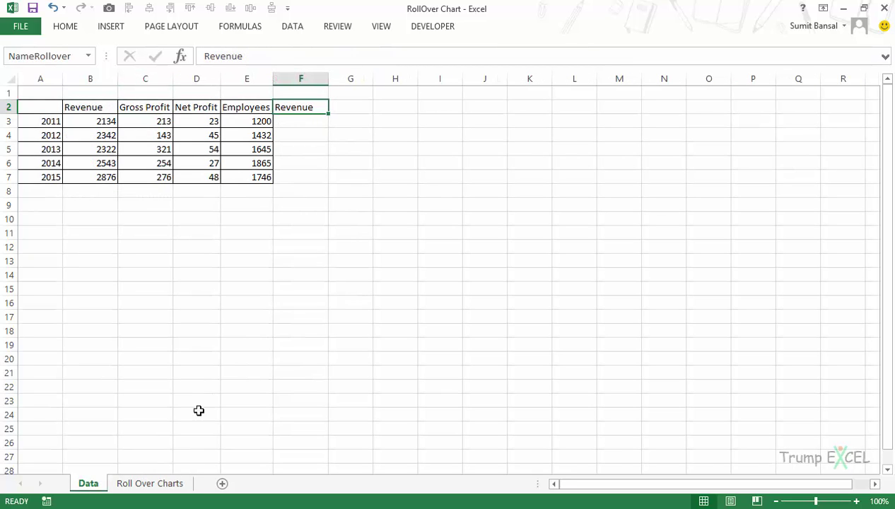
pyautogui.click(175, 484)
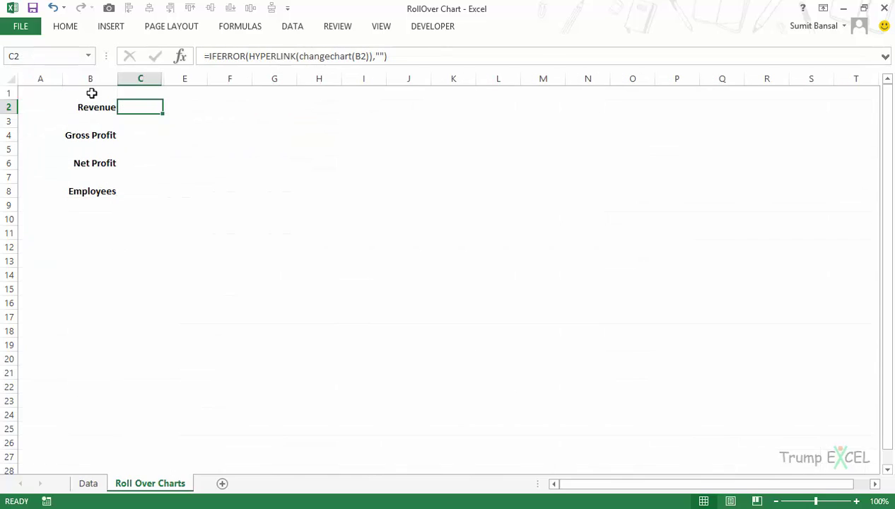
pyautogui.click(89, 484)
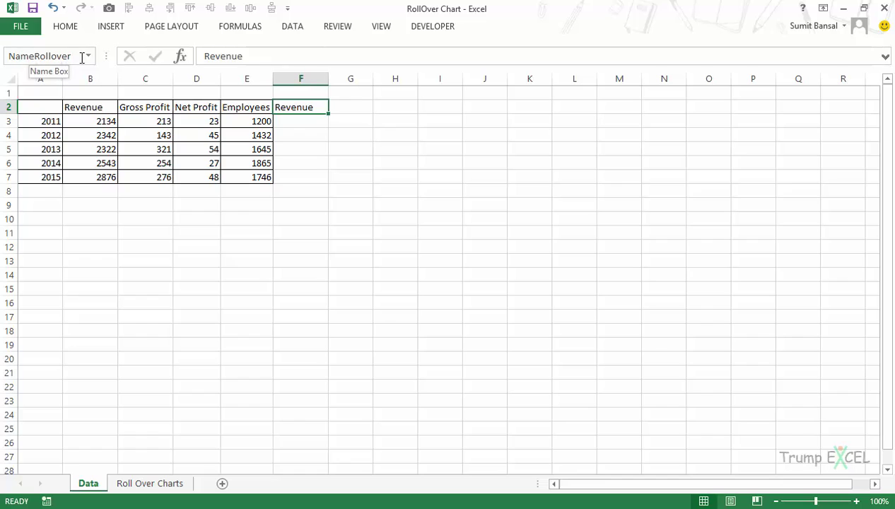
pyautogui.click(166, 488)
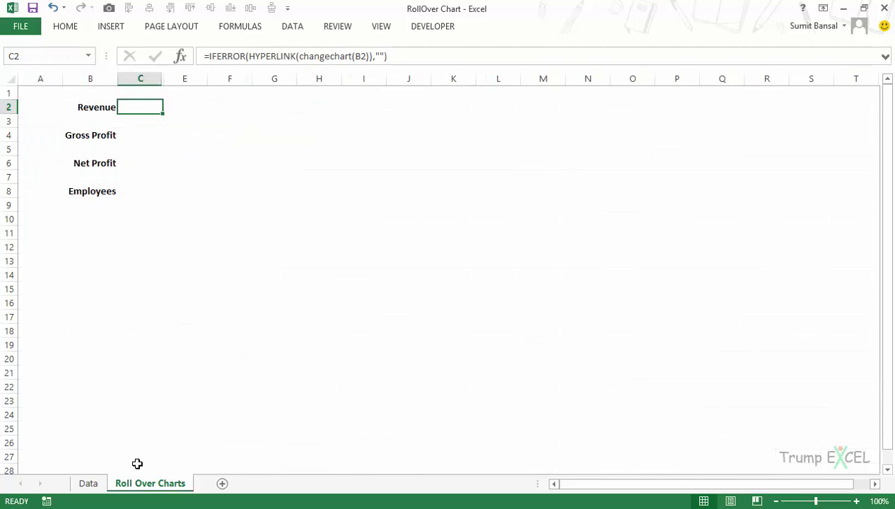
pyautogui.click(92, 485)
pyautogui.press('Delete')
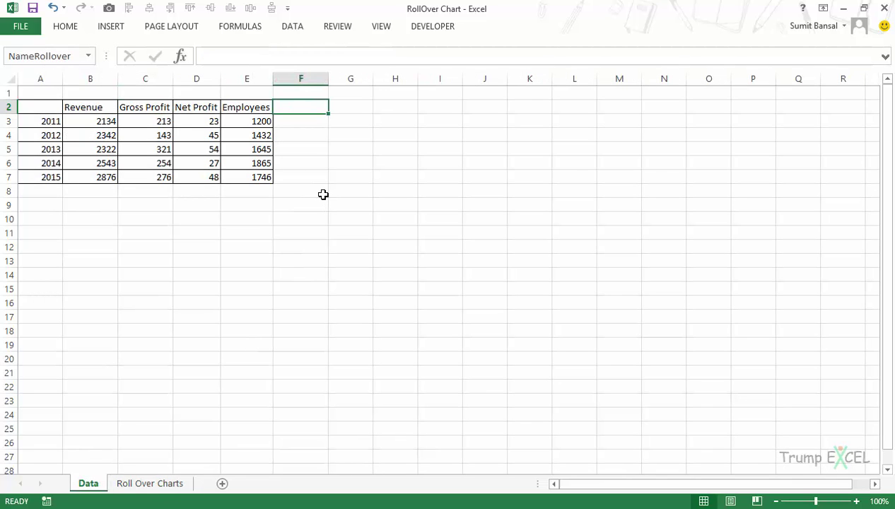
pyautogui.click(149, 483)
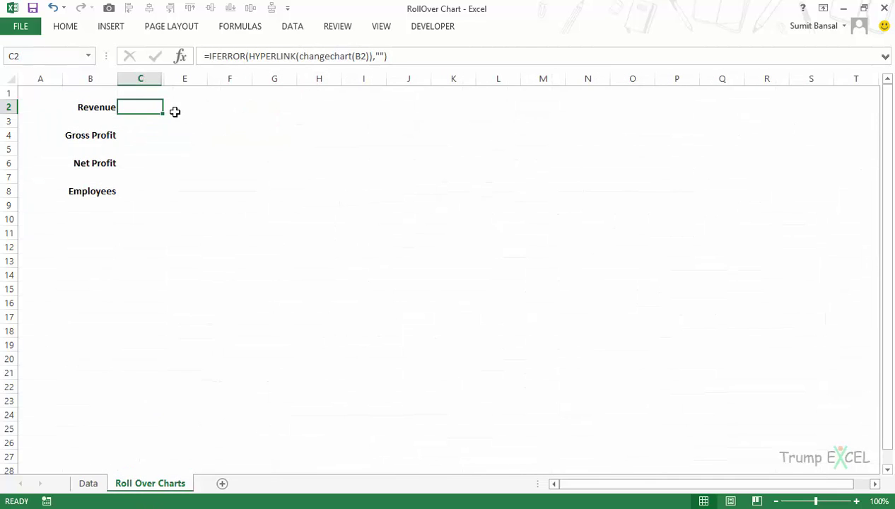
pyautogui.click(89, 485)
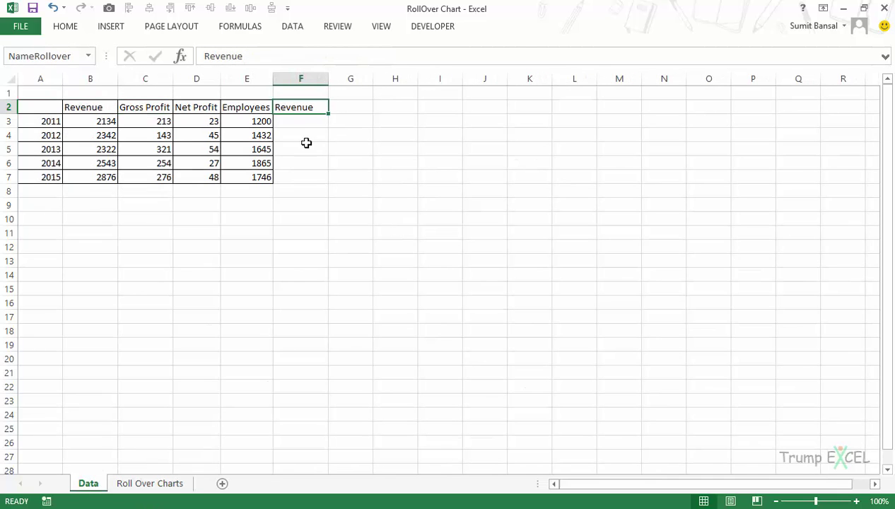
# Step: Copy the rollover formula from C2 on Roll Over Charts to C4, C6 and C8, beside the other three metrics
pyautogui.click(152, 485)
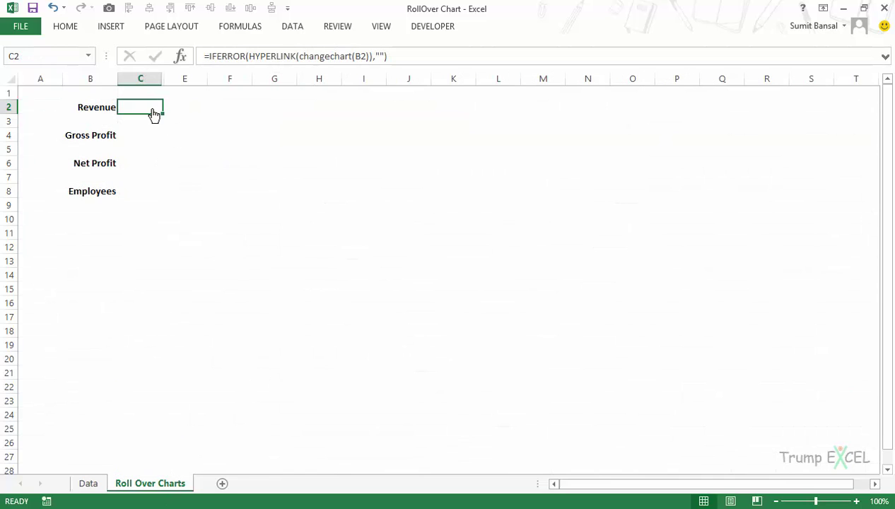
pyautogui.hotkey('ctrl', 'c')
pyautogui.press('Down')
pyautogui.press('Down')
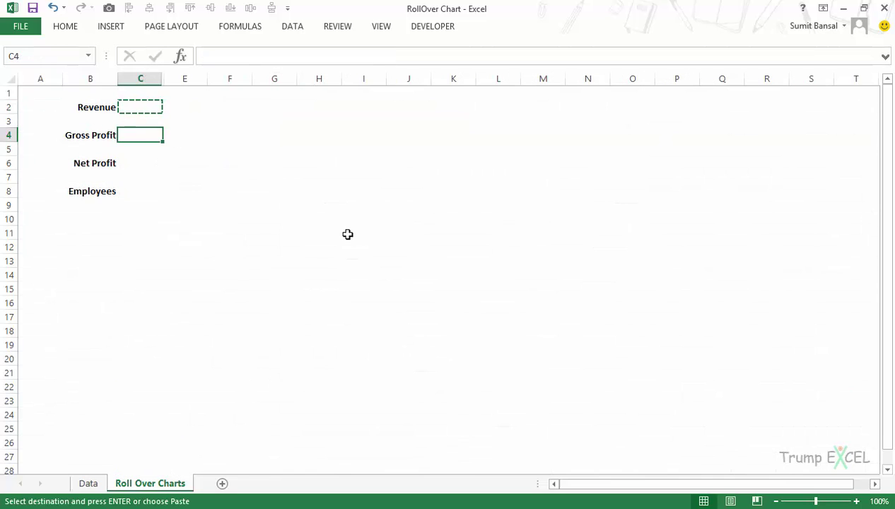
pyautogui.hotkey('ctrl', 'v')
pyautogui.press('Down')
pyautogui.press('Down')
pyautogui.hotkey('ctrl', 'v')
pyautogui.press('Down')
pyautogui.press('Down')
pyautogui.hotkey('ctrl', 'v')
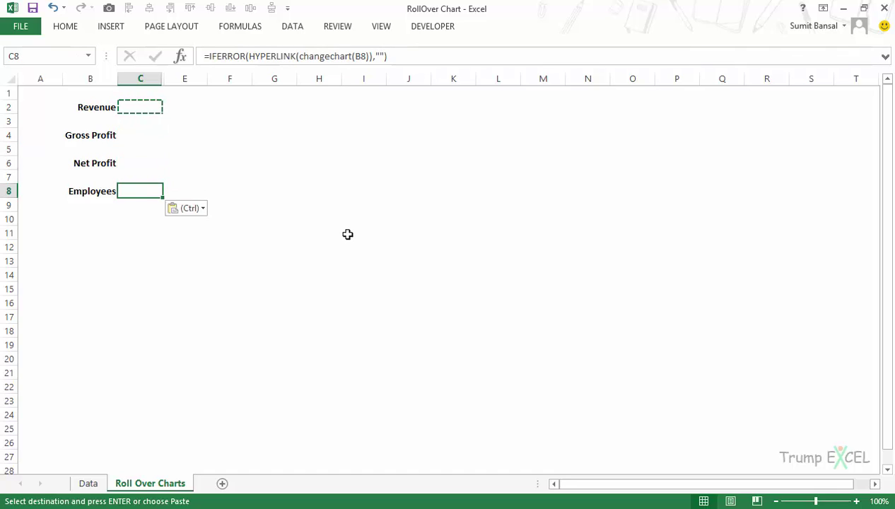
pyautogui.press('Escape')
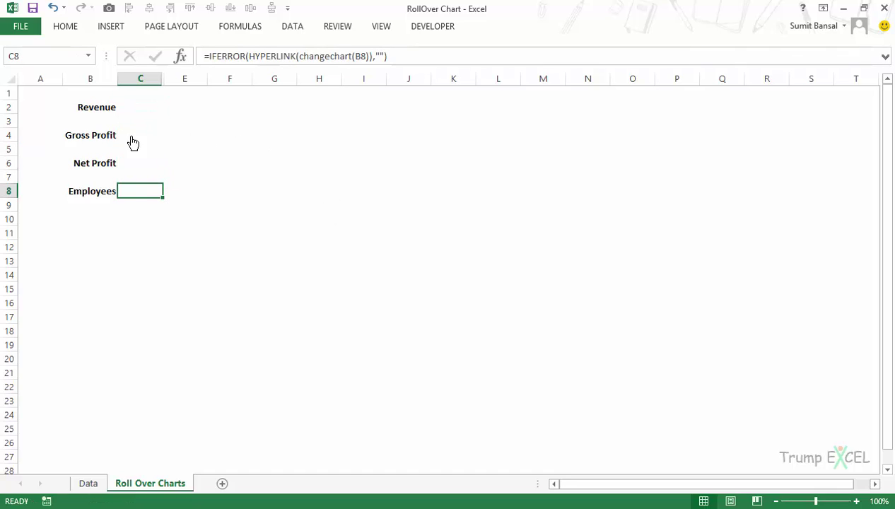
# Step: Check F2 on the Data sheet for the Gross Profit rollover and examine the cells F3:F7 below it
pyautogui.click(88, 483)
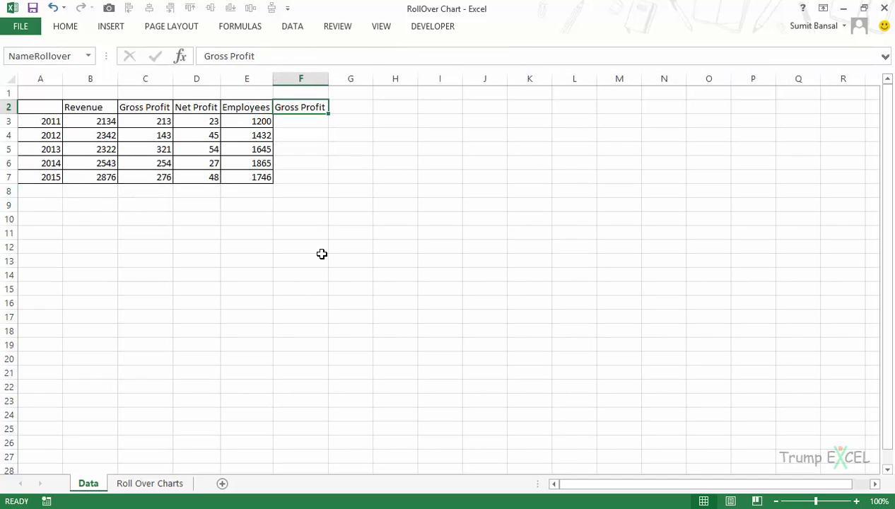
pyautogui.click(297, 120)
pyautogui.moveTo(297, 120); pyautogui.dragTo(297, 176)
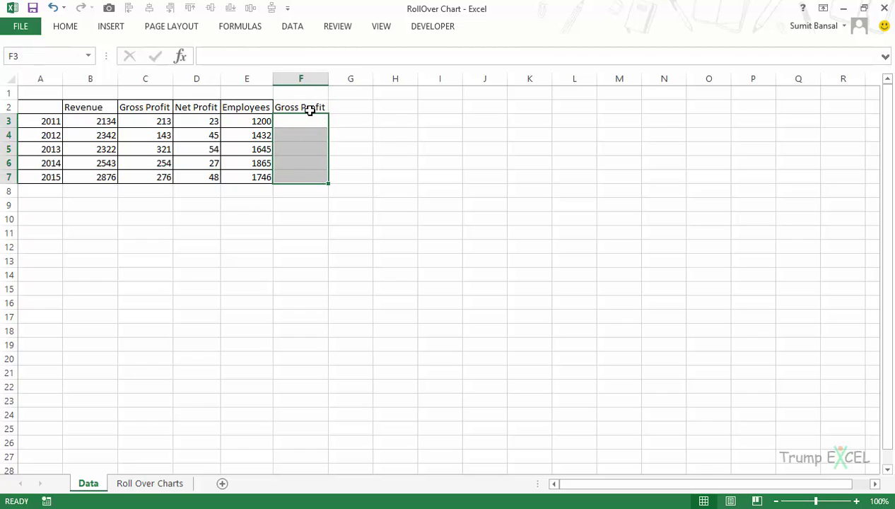
# Step: Enter =MATCH(NameRollover,$B$3:$E$7,0) in cell F1 of the Data sheet, above the selected metric's name
pyautogui.click(305, 92)
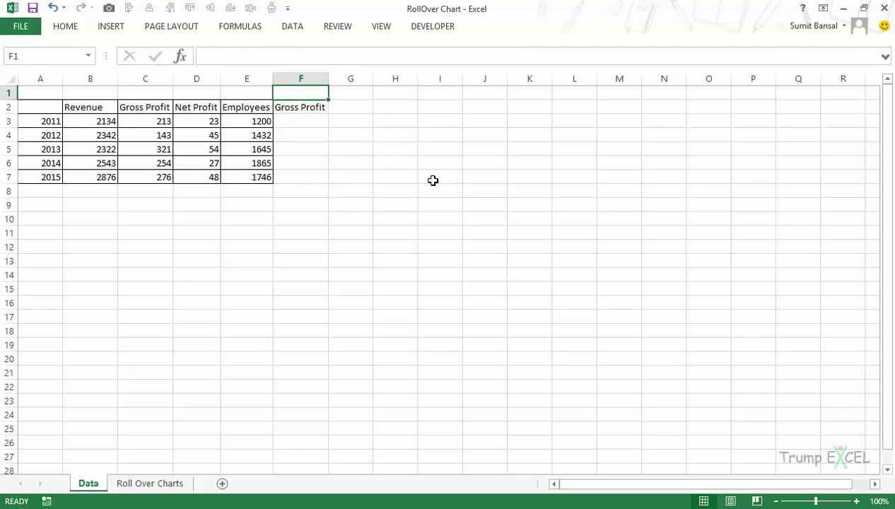
pyautogui.write('=mat')
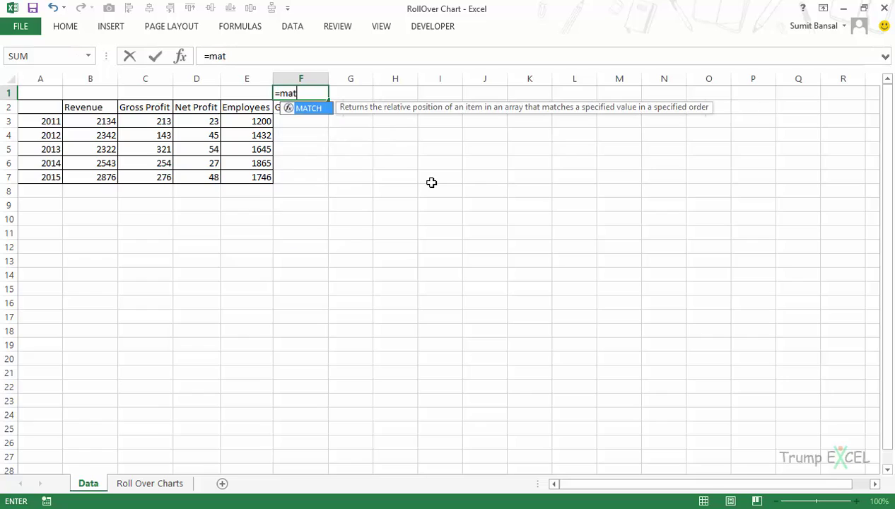
pyautogui.press('Tab')
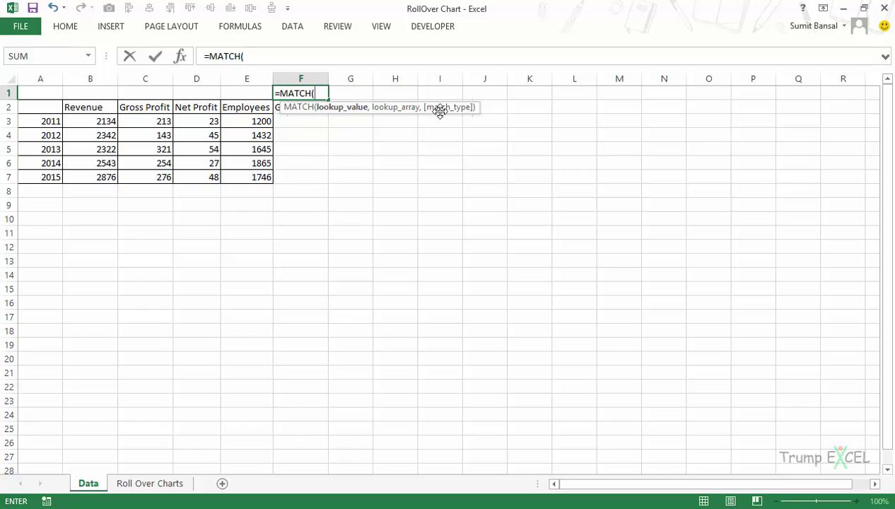
pyautogui.click(278, 106)
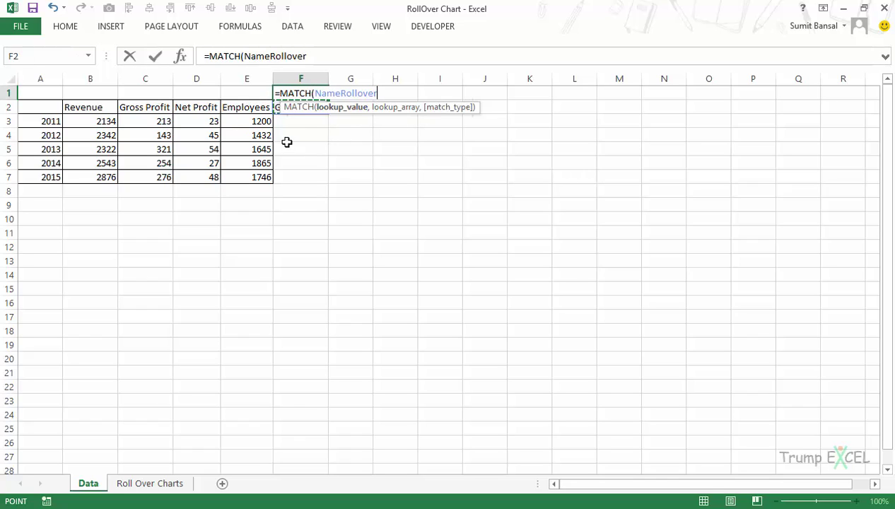
pyautogui.write(',')
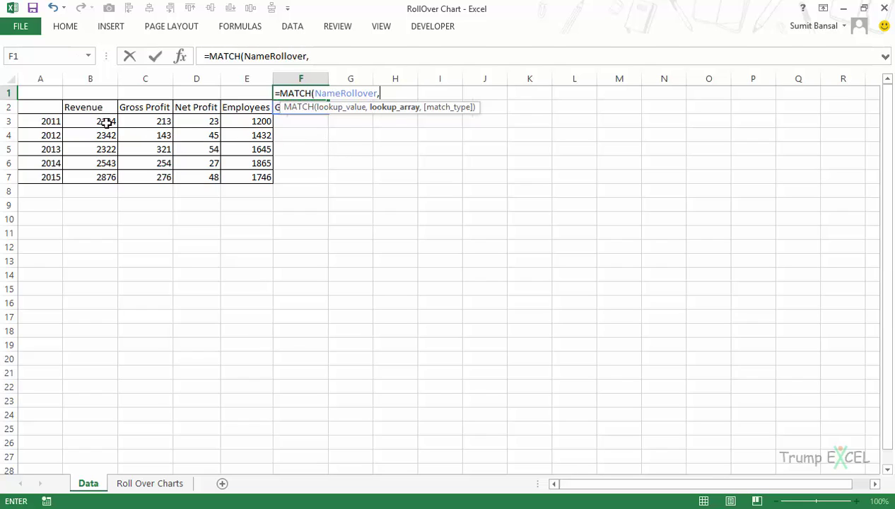
pyautogui.moveTo(106, 122); pyautogui.dragTo(240, 174)
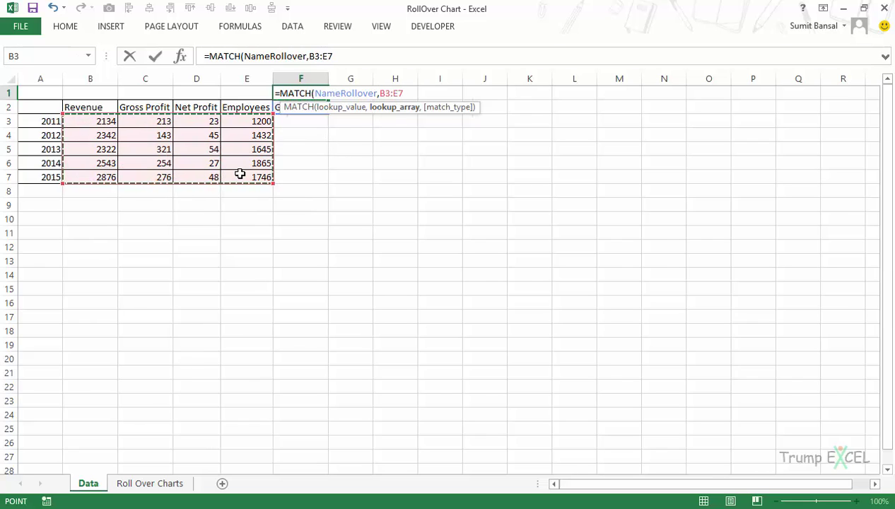
pyautogui.press('F4')
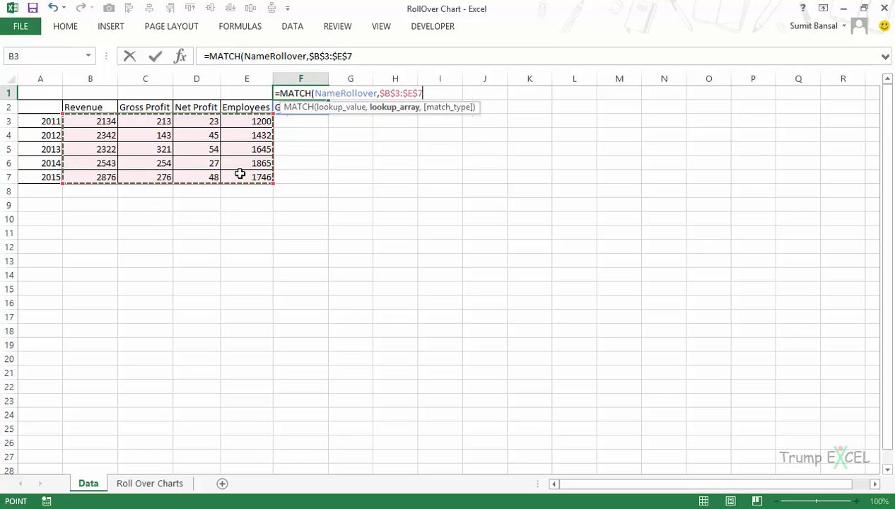
pyautogui.write(',')
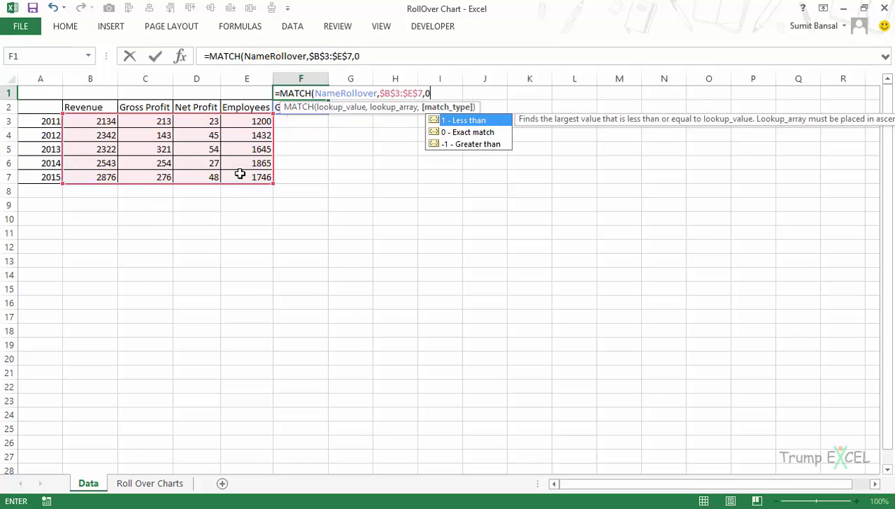
pyautogui.write('0)')
pyautogui.press('Return')
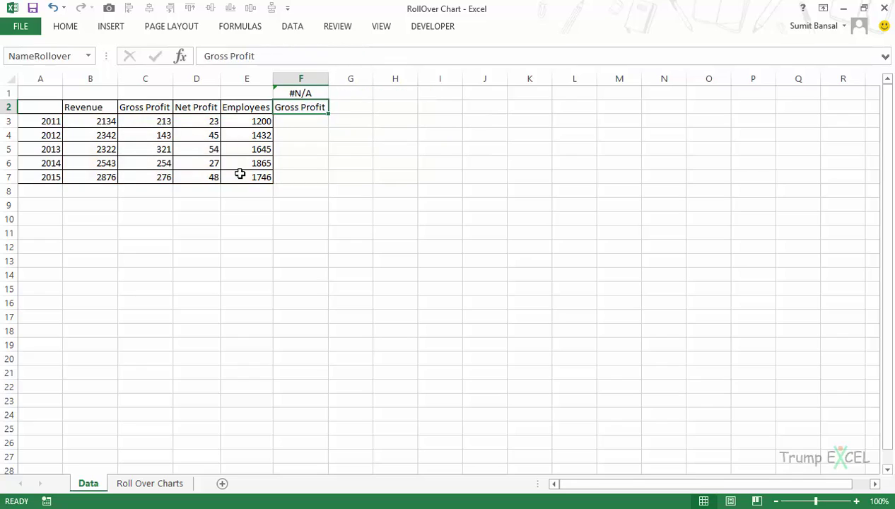
# Step: Replace the lookup array of the MATCH formula in F1 with the metric header cells B2:E2
pyautogui.press('Up')
pyautogui.press('F2')
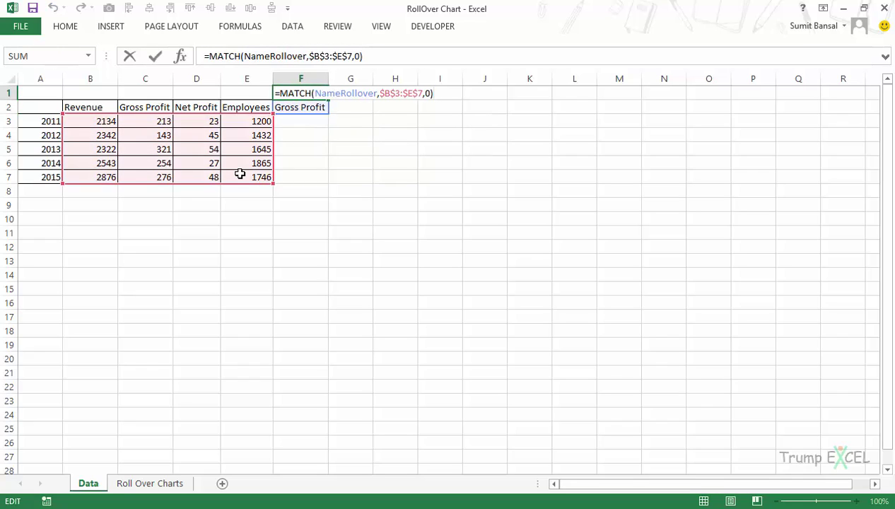
pyautogui.click(316, 93)
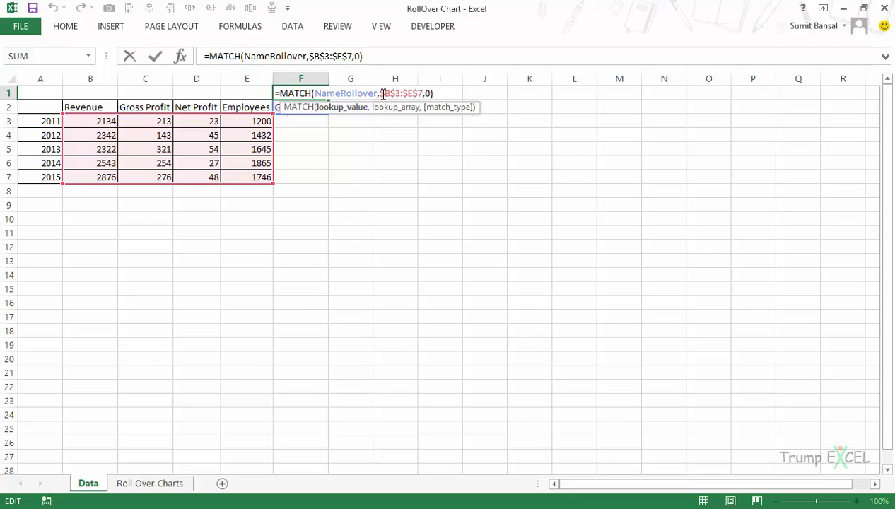
pyautogui.moveTo(379, 94); pyautogui.dragTo(423, 93)
pyautogui.press('Delete')
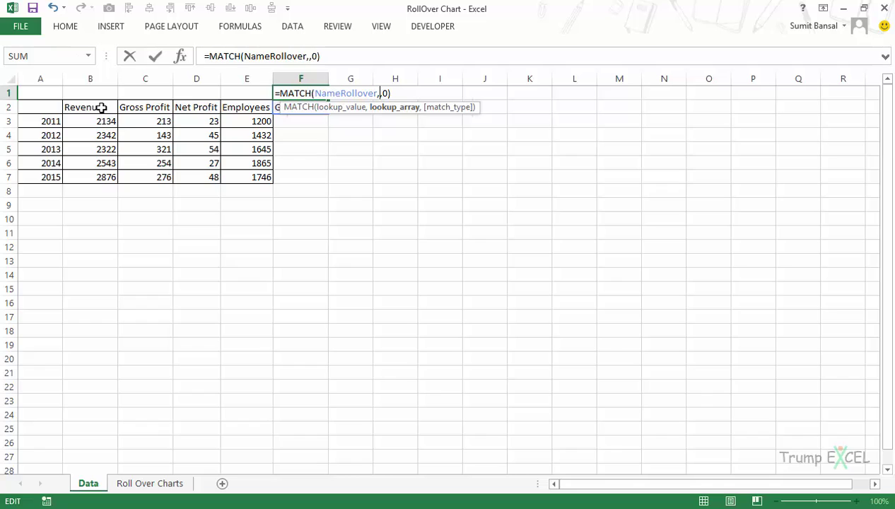
pyautogui.moveTo(101, 106); pyautogui.dragTo(234, 109)
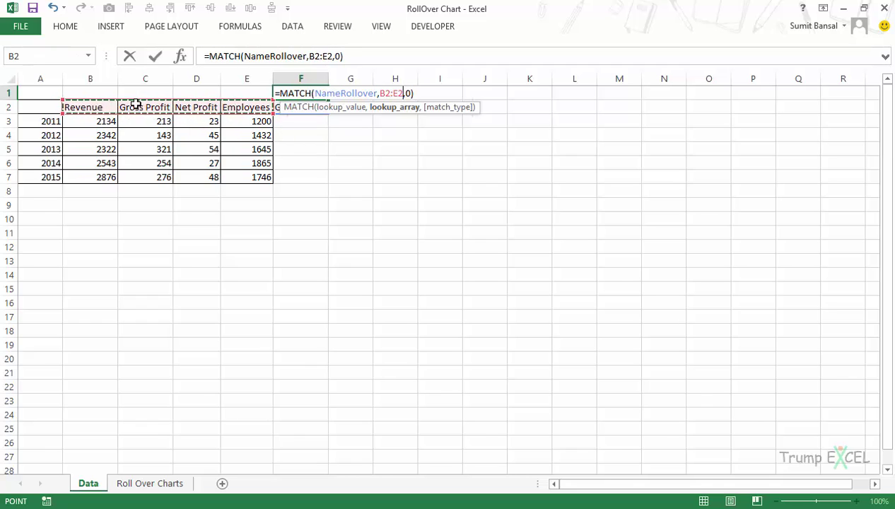
pyautogui.click(286, 108)
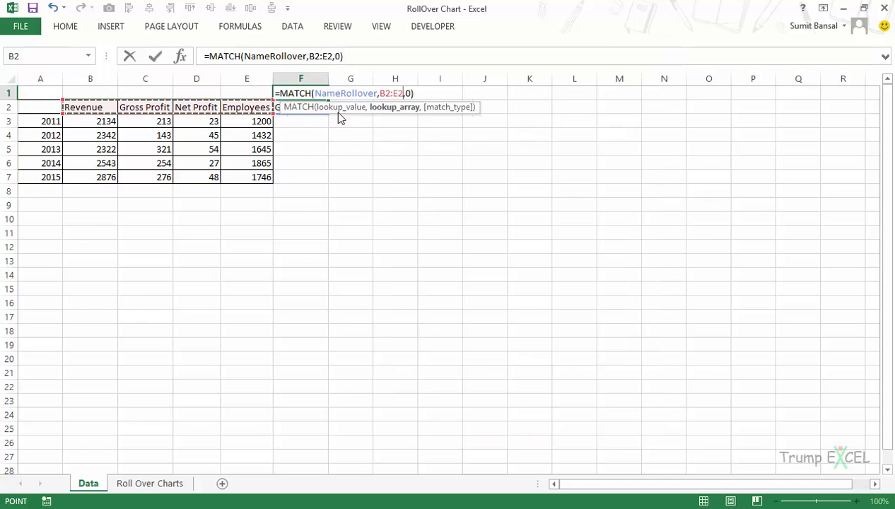
pyautogui.click(669, 50)
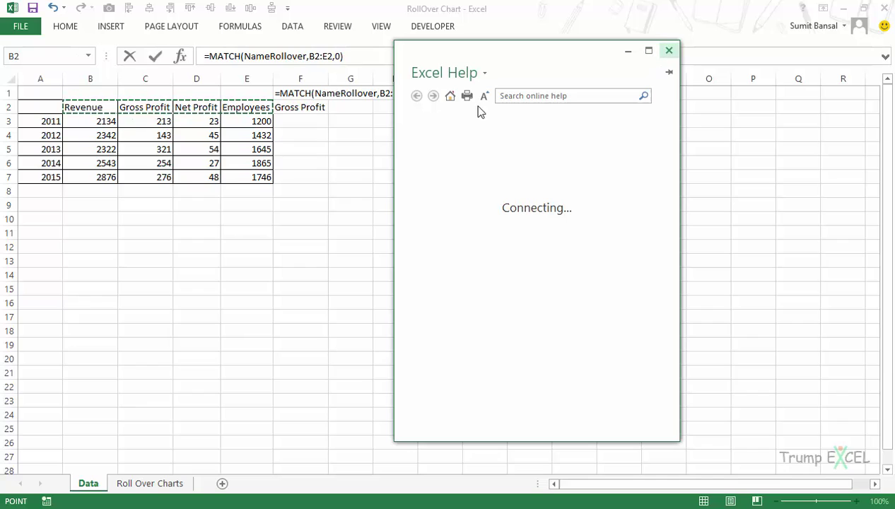
# Step: Make the header range in F1's formula absolute so it reads =MATCH(NameRollover,$B$2:$E$2,0)
pyautogui.moveTo(338, 114); pyautogui.dragTo(394, 114)
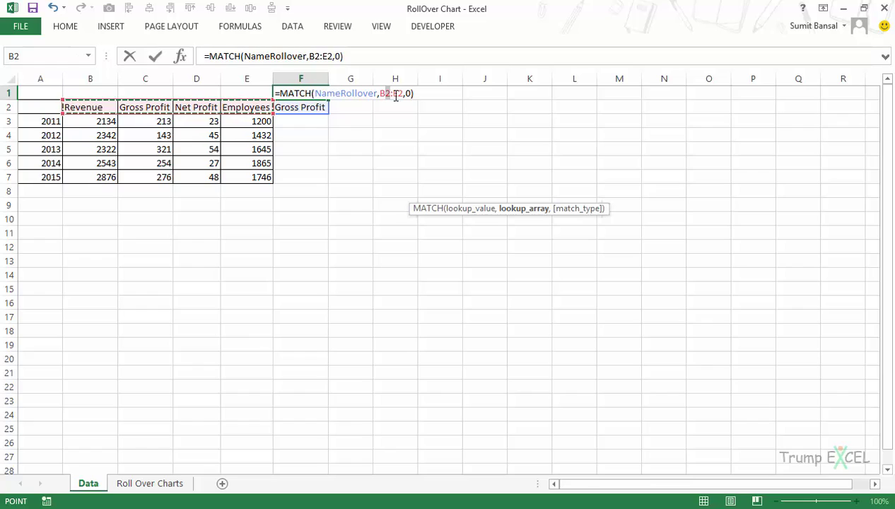
pyautogui.moveTo(397, 97); pyautogui.dragTo(403, 96)
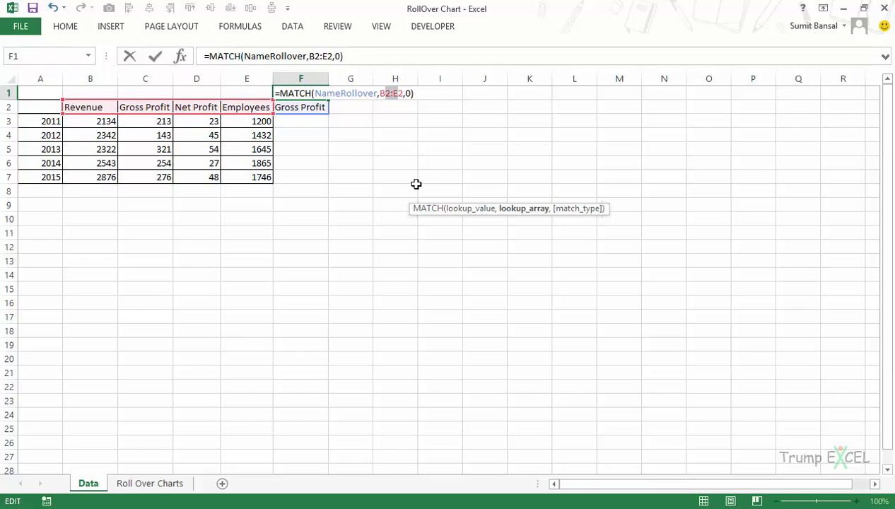
pyautogui.press('F4')
pyautogui.press('Return')
pyautogui.press('Up')
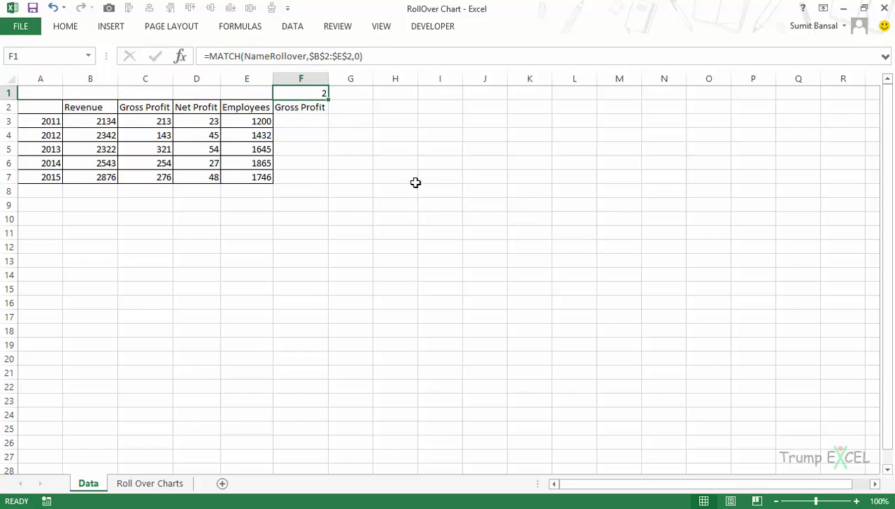
# Step: Copy the Revenue header from B2 into the NameRollover cell F2 to test the MATCH formula
pyautogui.click(108, 107)
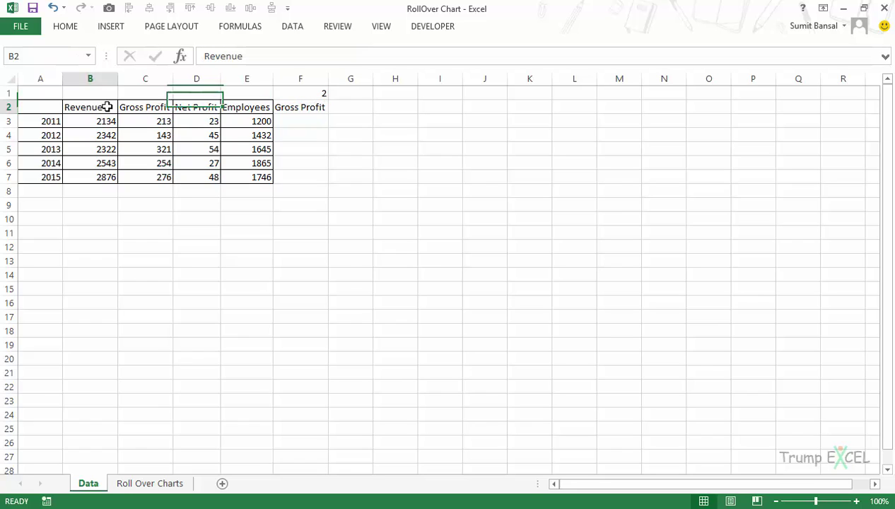
pyautogui.hotkey('ctrl', 'c')
pyautogui.click(308, 111)
pyautogui.hotkey('ctrl', 'v')
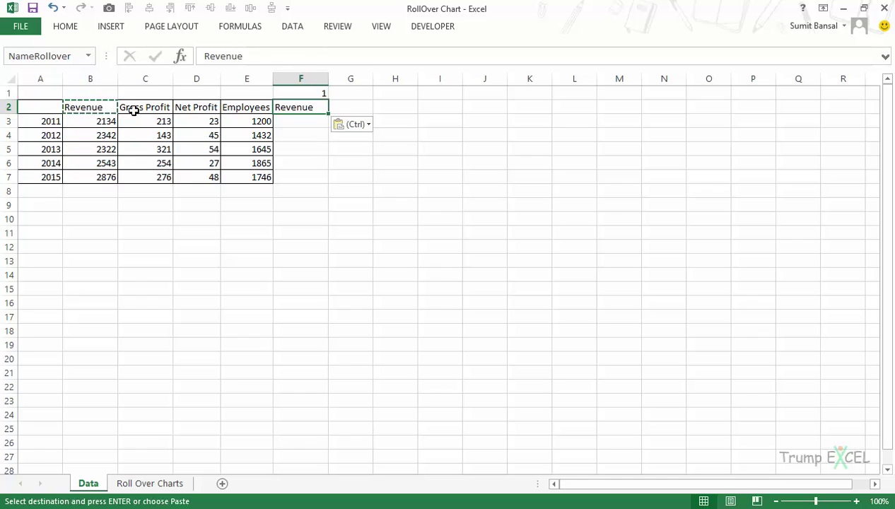
# Step: Start an INDEX formula in F3 with the absolute data range $B$3:$E$7 as its array
pyautogui.click(311, 122)
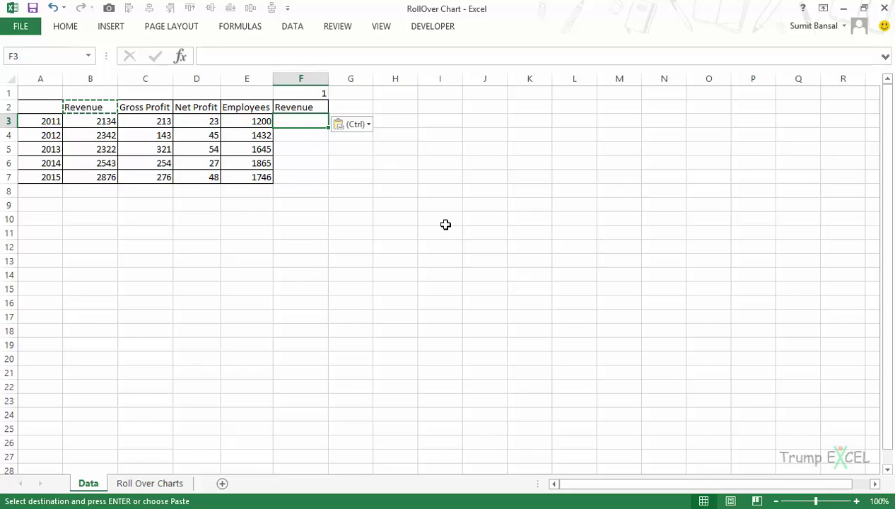
pyautogui.write('=ind')
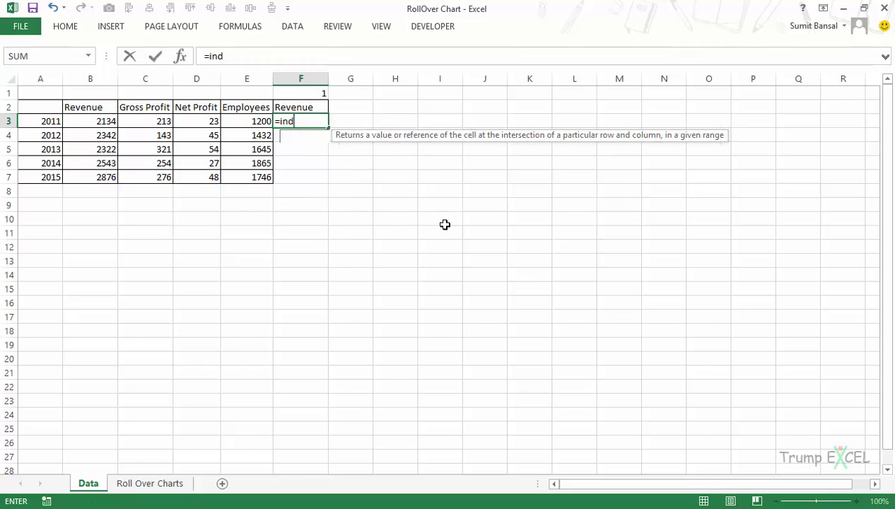
pyautogui.press('Tab')
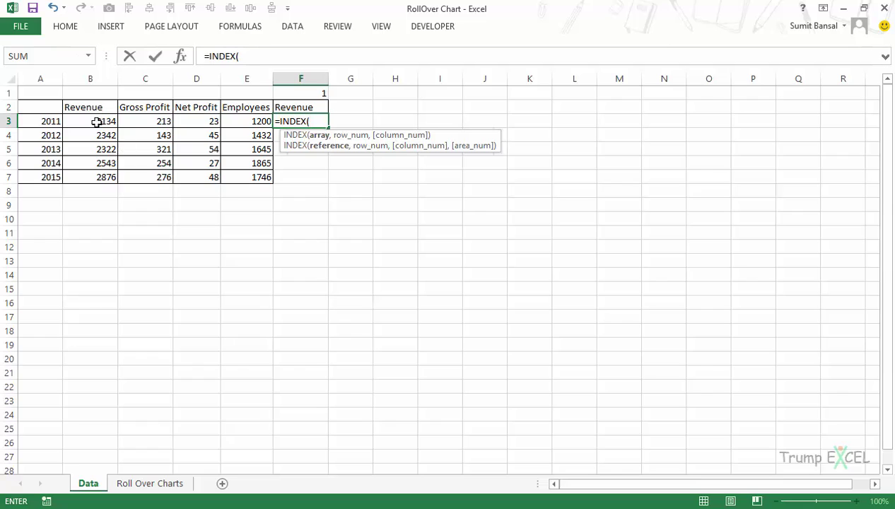
pyautogui.moveTo(94, 122); pyautogui.dragTo(235, 174)
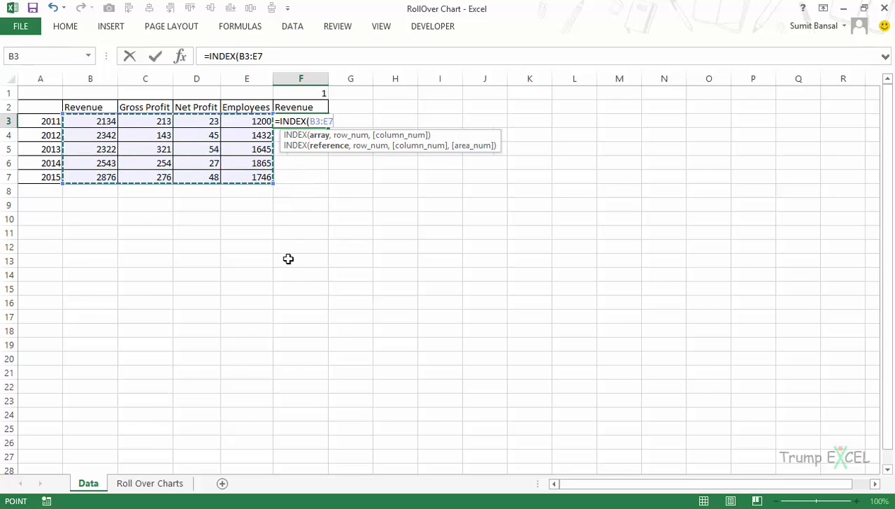
pyautogui.press('F4')
pyautogui.write(',')
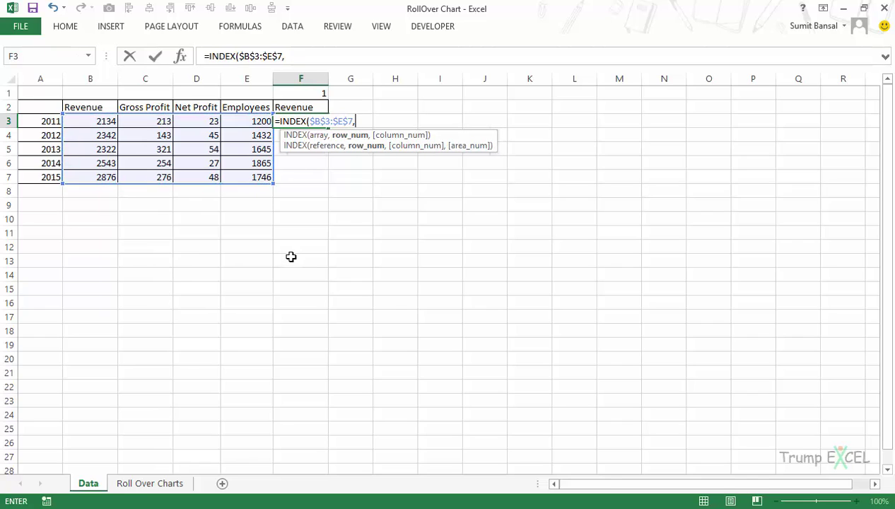
# Step: Add ROWS($E$3:E3) as the row number of the INDEX formula in F3, anchoring only the first reference
pyautogui.write('rows')
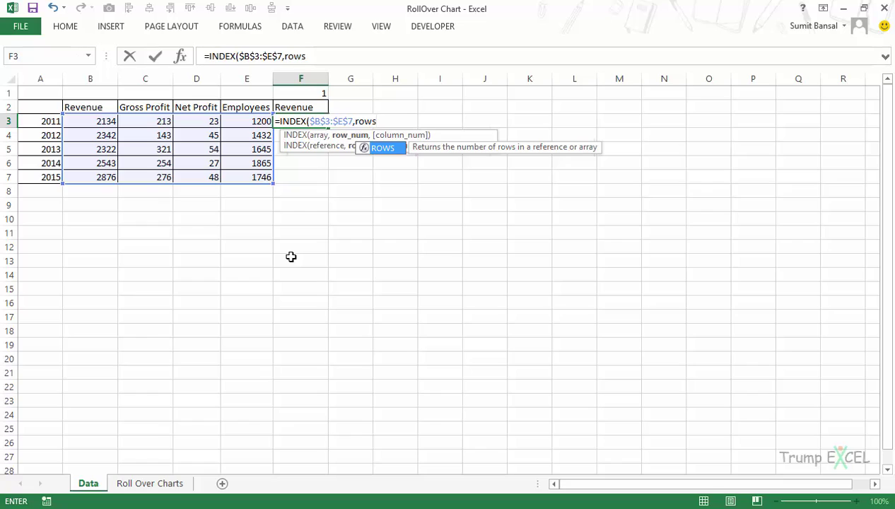
pyautogui.write('(')
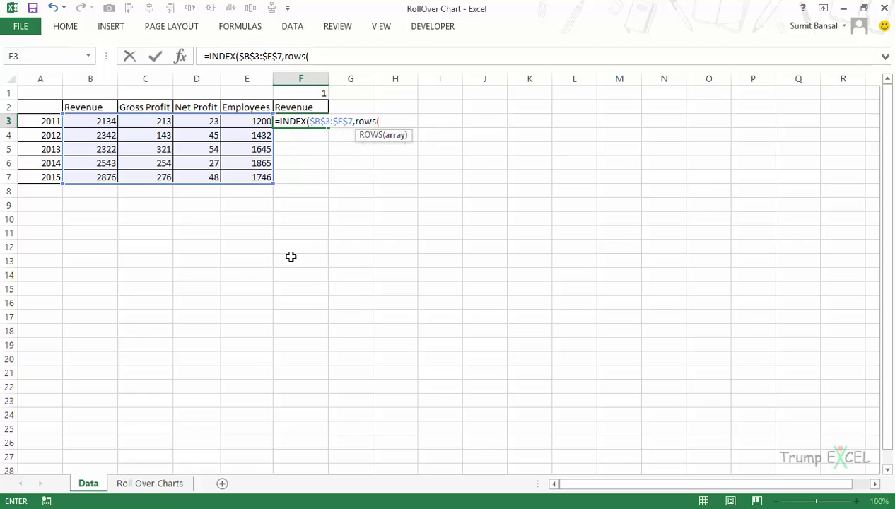
pyautogui.press('Left')
pyautogui.press('F8')
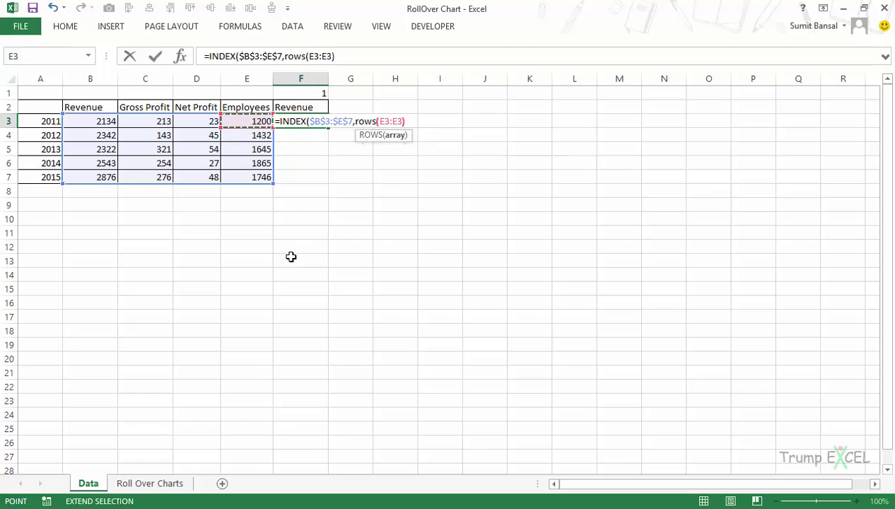
pyautogui.write(')')
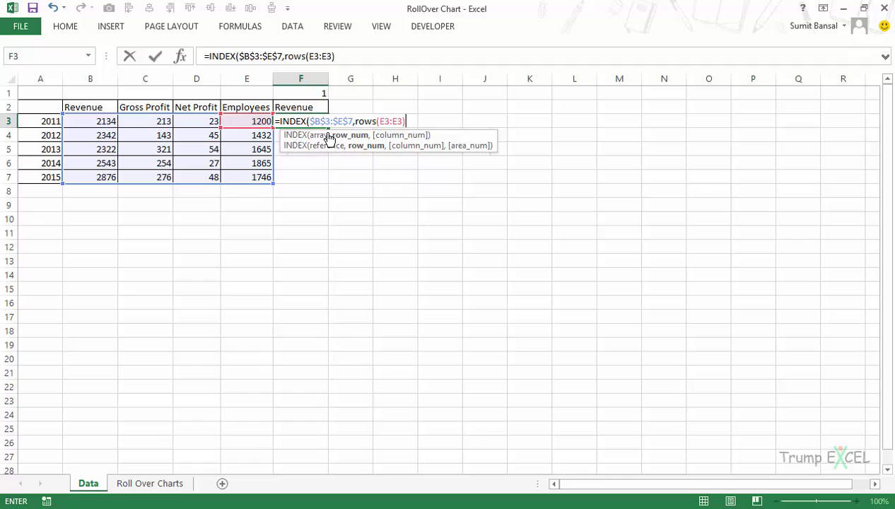
pyautogui.click(384, 121)
pyautogui.press('F4')
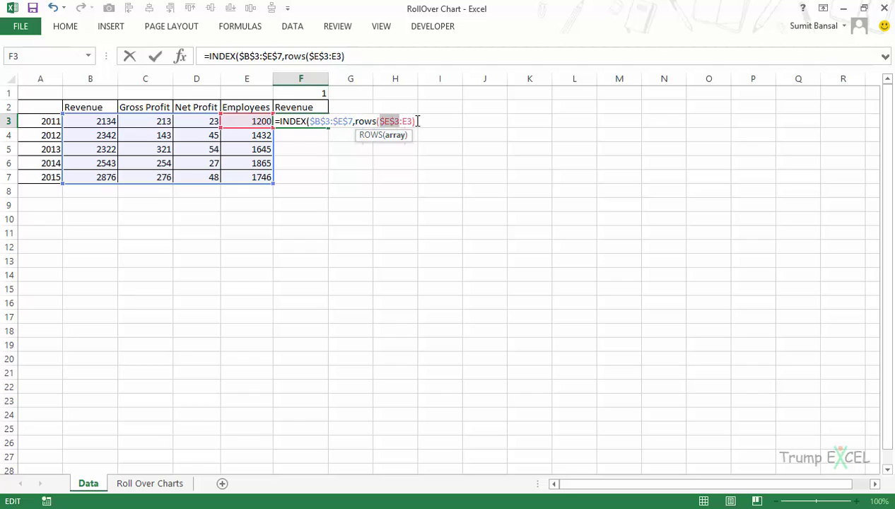
# Step: Complete F3 with the absolute column number $F$1, giving =INDEX($B$3:$E$7,ROWS($E$3:E3),$F$1)
pyautogui.click(417, 121)
pyautogui.write(',')
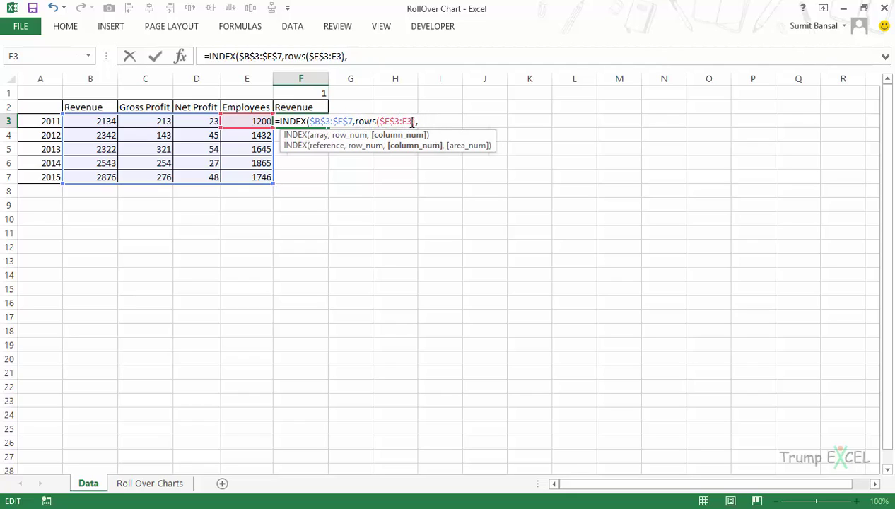
pyautogui.click(318, 93)
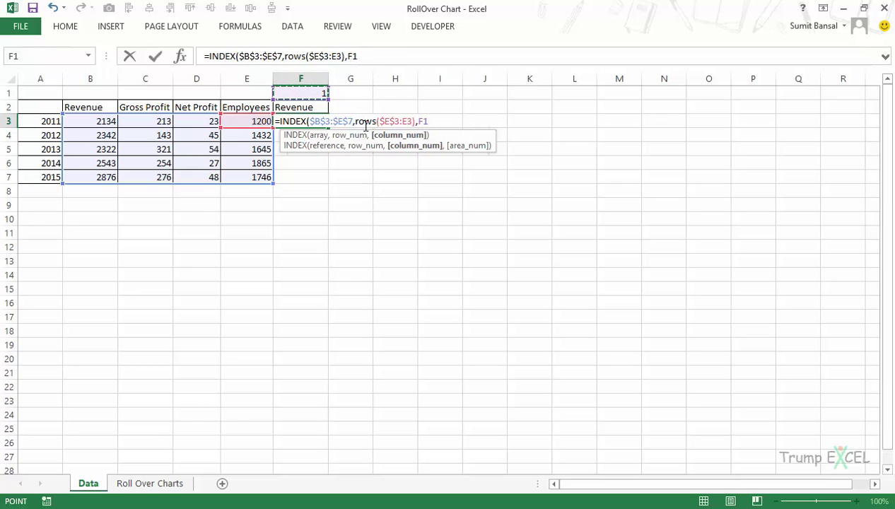
pyautogui.click(430, 121)
pyautogui.press('F4')
pyautogui.click(455, 125)
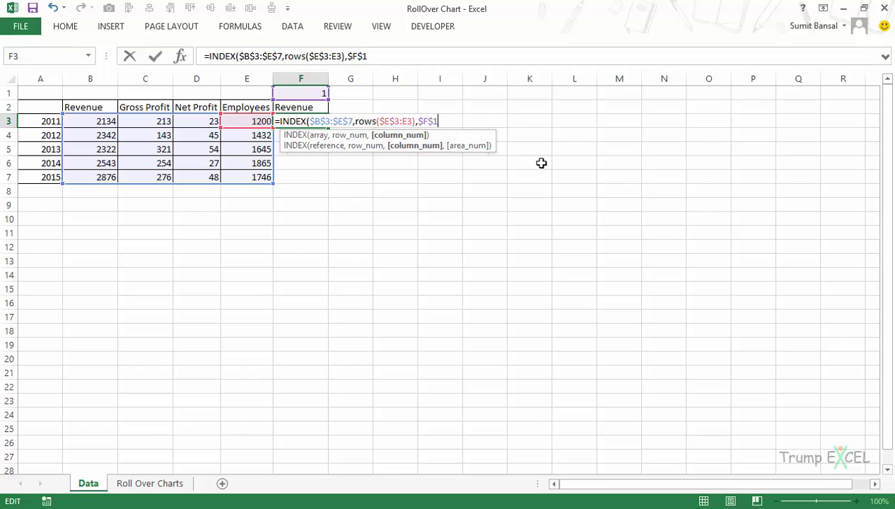
pyautogui.press('Return')
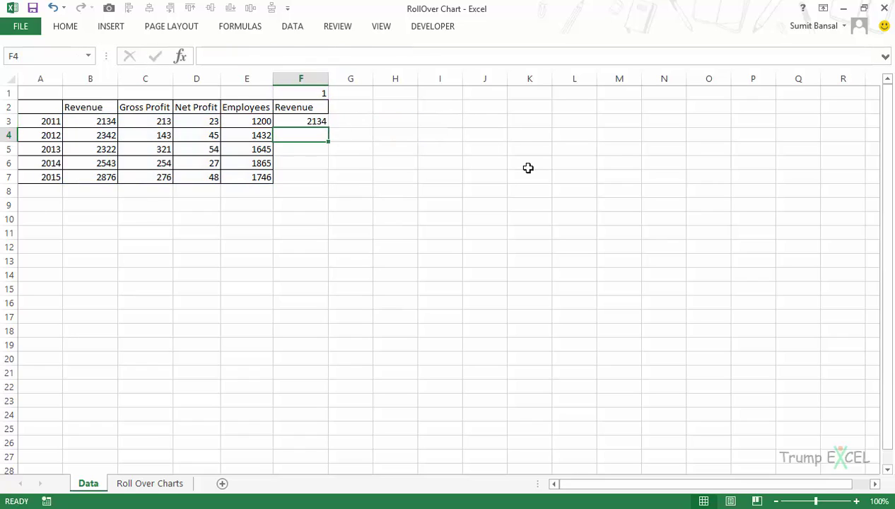
pyautogui.press('Up')
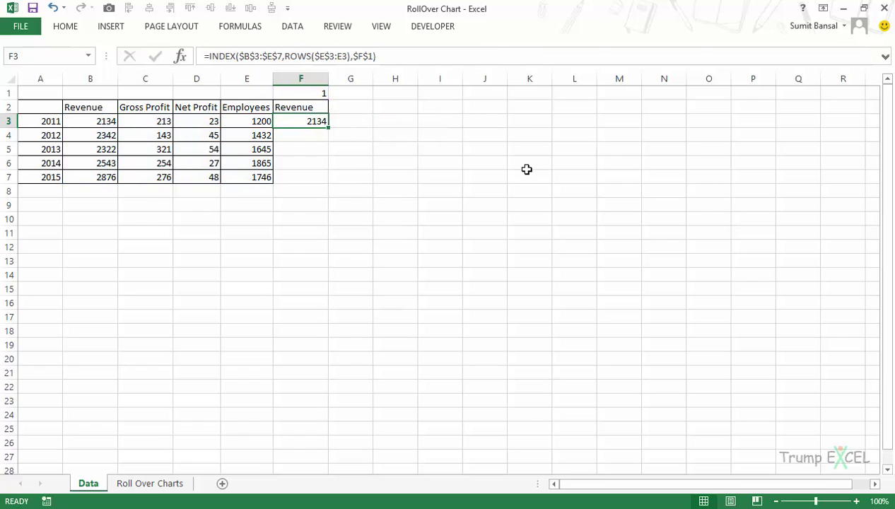
# Step: Fill the INDEX formula from F3 down to F7, and copy the Gross Profit header from C2 into F2
pyautogui.doubleClick(328, 128)
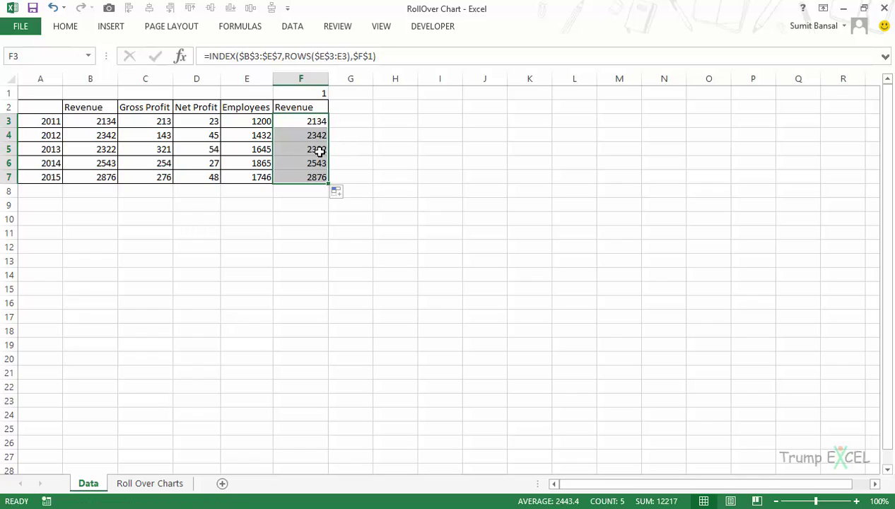
pyautogui.moveTo(109, 128); pyautogui.dragTo(99, 190)
pyautogui.click(139, 110)
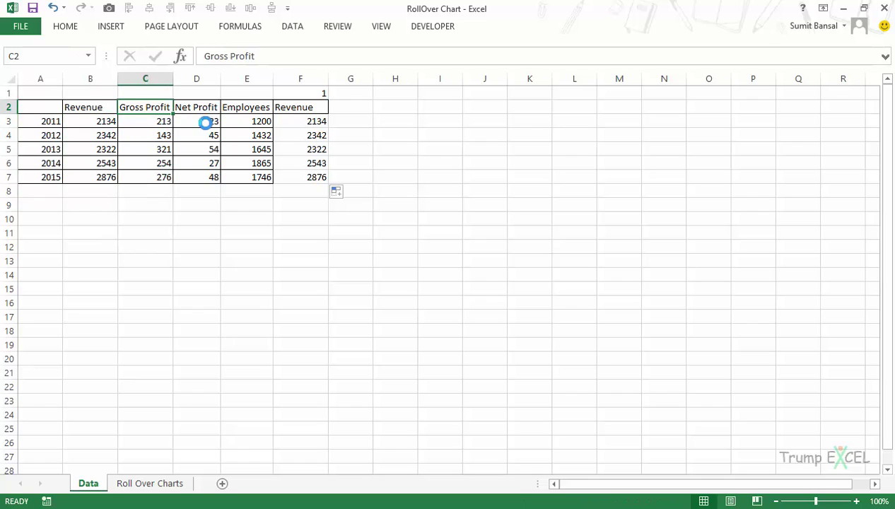
pyautogui.hotkey('ctrl', 'c')
pyautogui.click(292, 109)
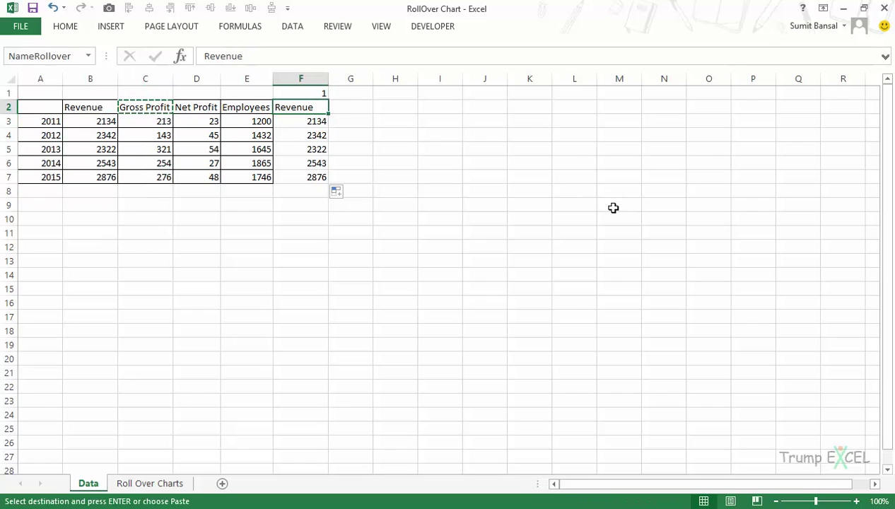
pyautogui.hotkey('ctrl', 'v')
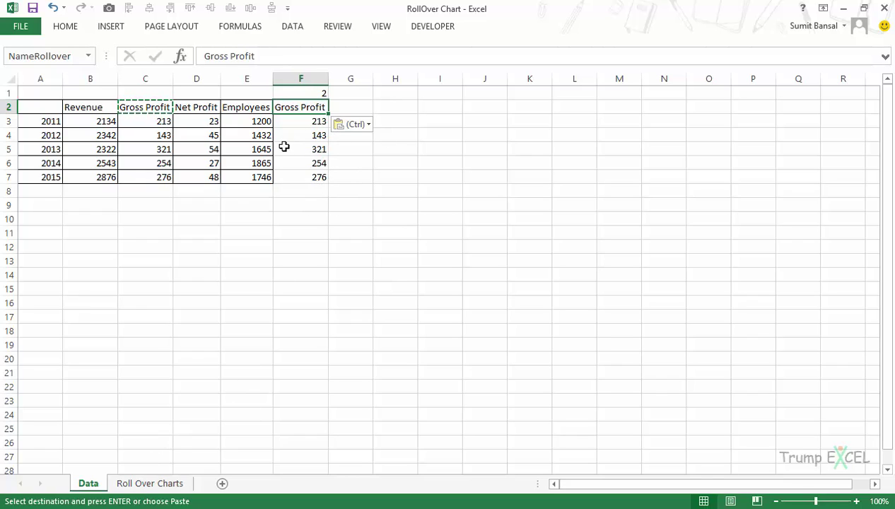
pyautogui.click(107, 29)
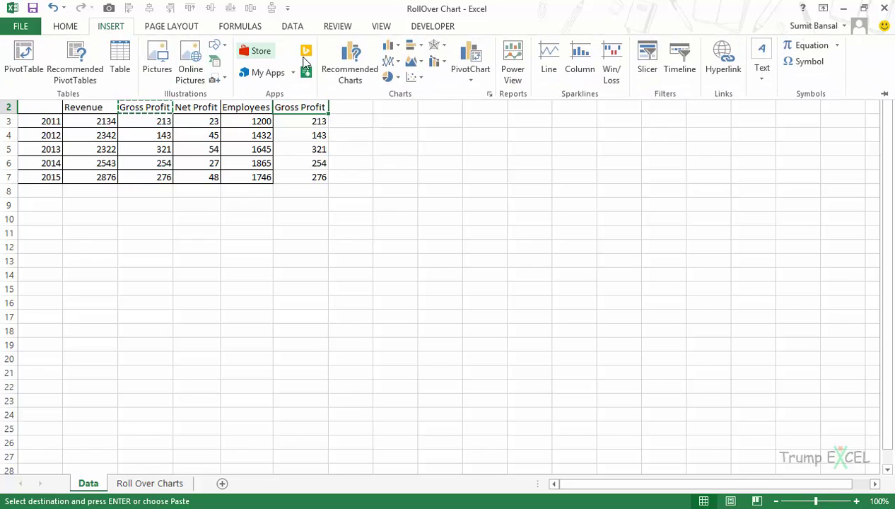
pyautogui.click(404, 97)
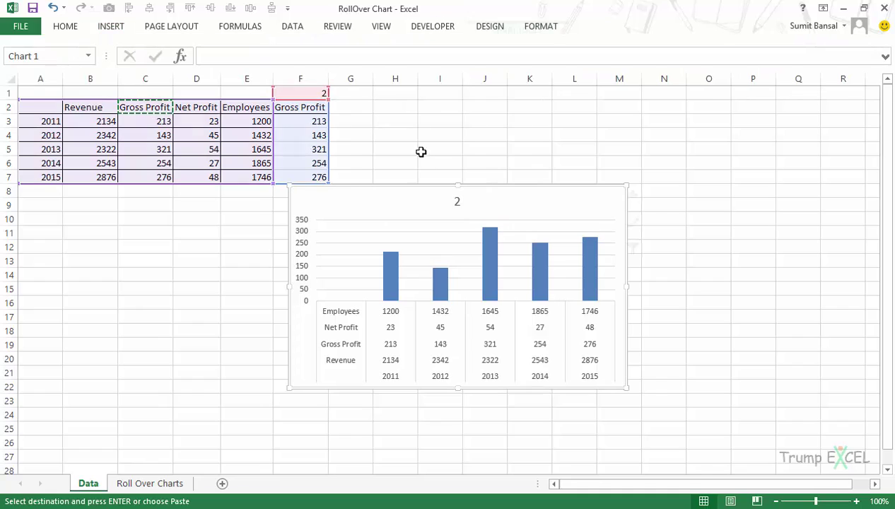
pyautogui.moveTo(422, 186); pyautogui.dragTo(492, 137)
pyautogui.click(407, 289)
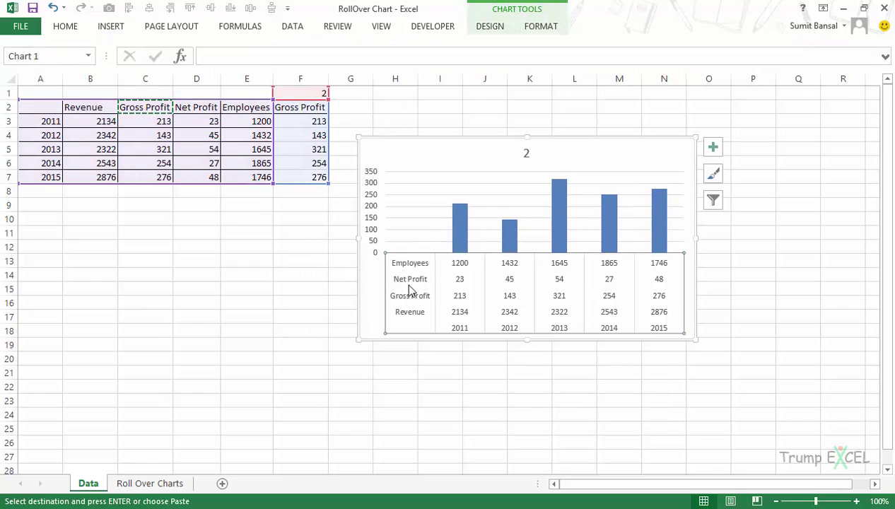
pyautogui.press('Delete')
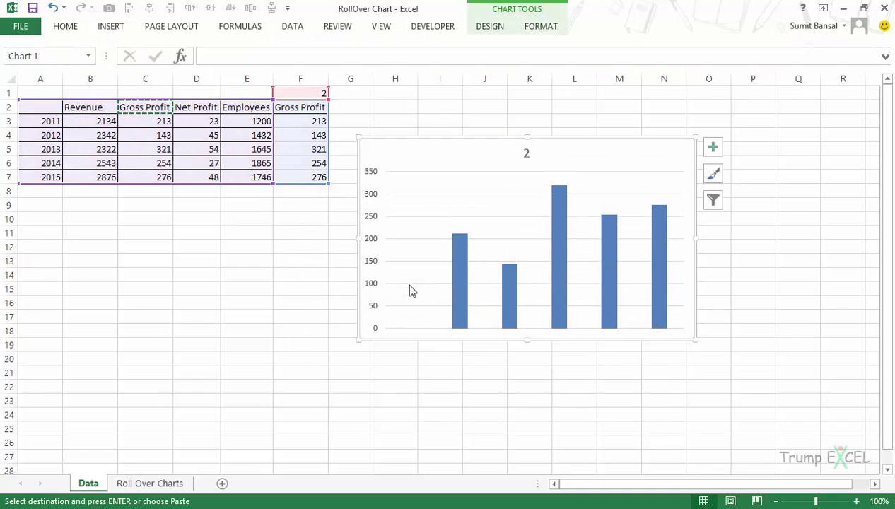
pyautogui.hotkey('ctrl', 'z')
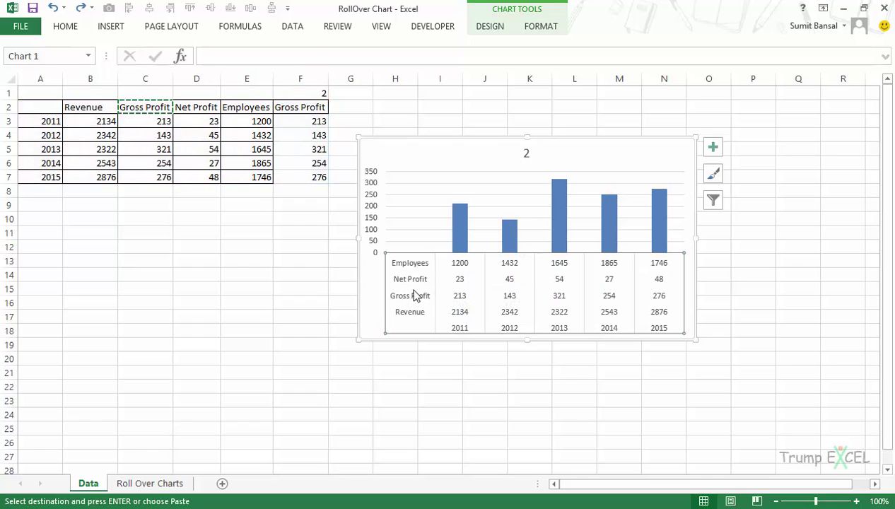
pyautogui.doubleClick(412, 292)
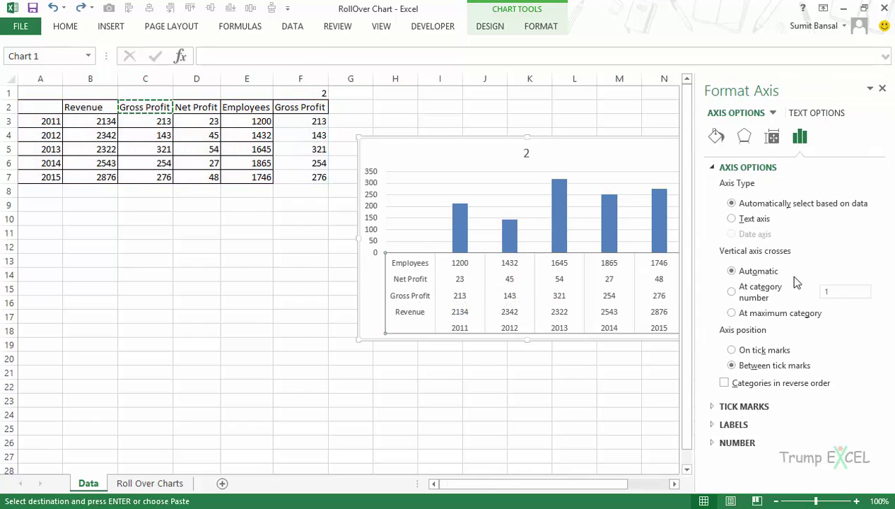
pyautogui.press('Escape')
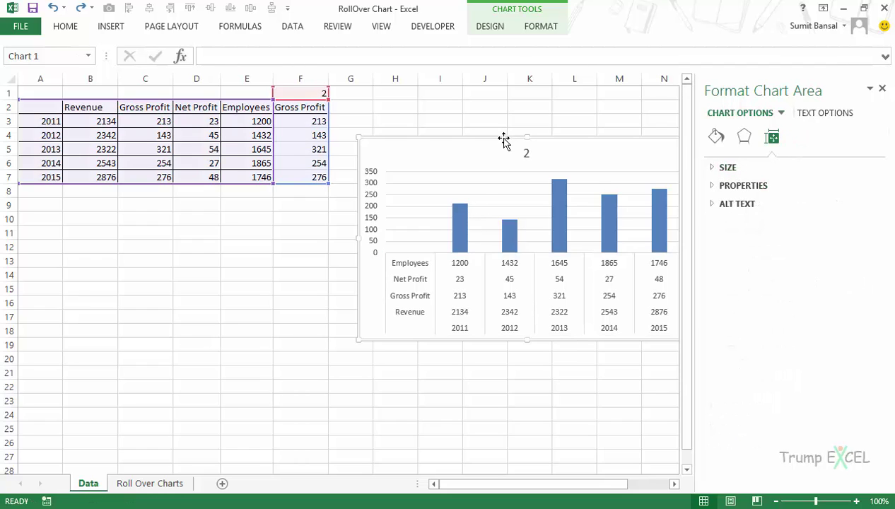
pyautogui.click(882, 89)
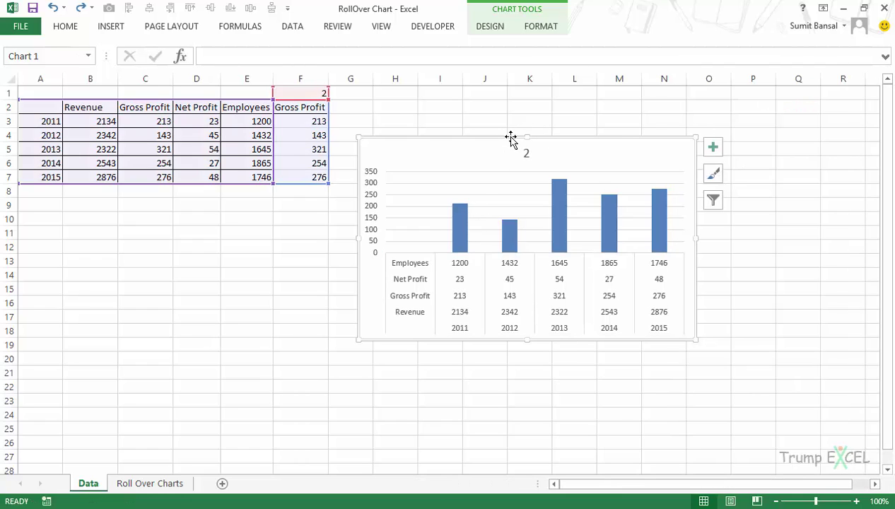
pyautogui.press('Delete')
pyautogui.click(472, 186)
# Step: Insert a clustered column chart from F2:F7 and place it beside the data table
pyautogui.click(309, 112)
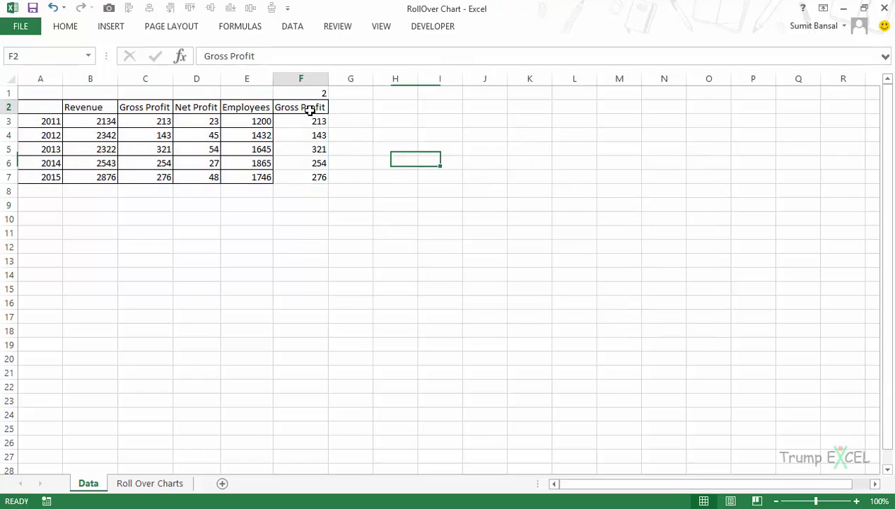
pyautogui.moveTo(309, 111); pyautogui.dragTo(309, 172)
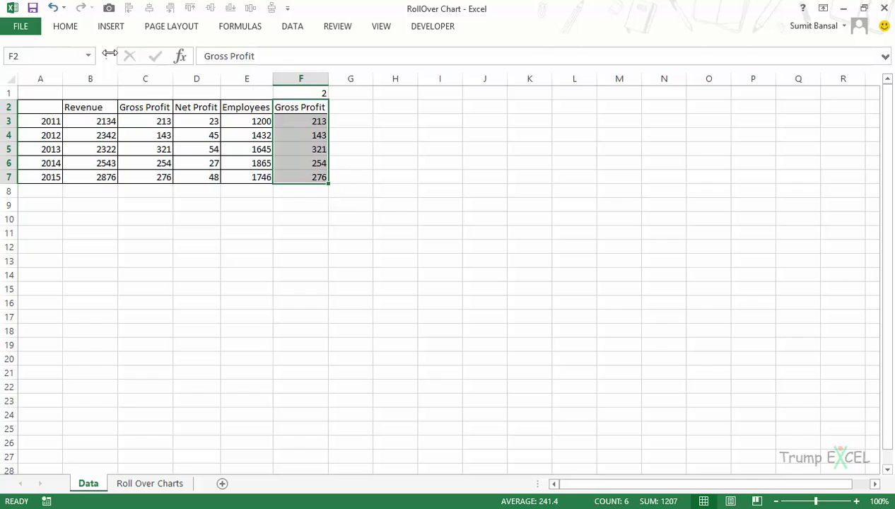
pyautogui.click(110, 26)
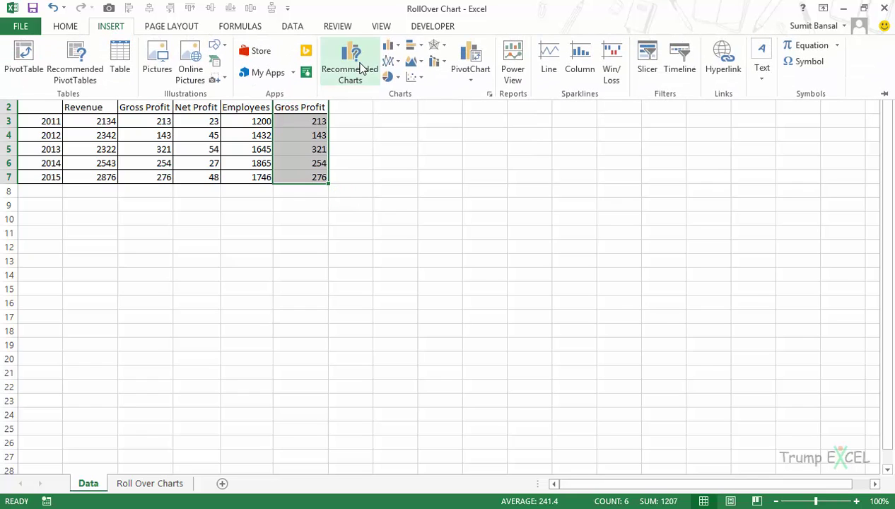
pyautogui.click(392, 46)
pyautogui.click(407, 89)
pyautogui.moveTo(474, 186); pyautogui.dragTo(594, 103)
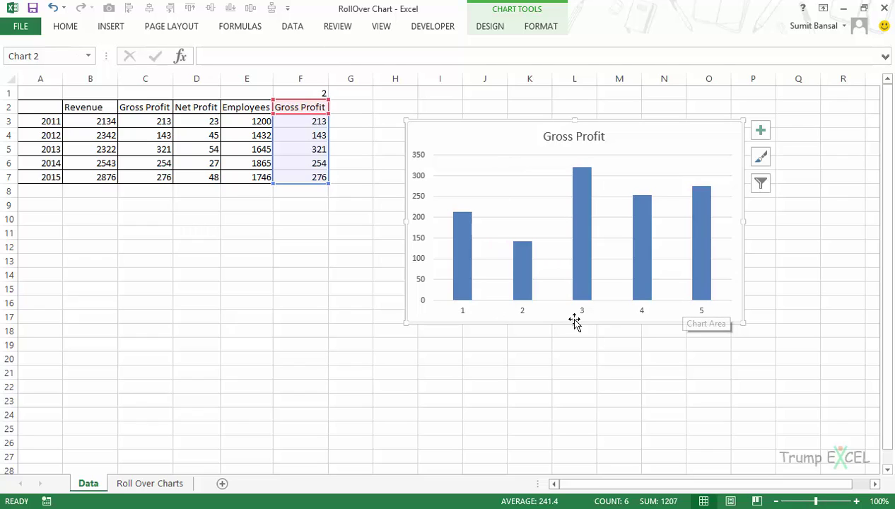
# Step: Set the chart's horizontal axis labels to the years in the range =Data!$A$3:$A$7
pyautogui.click(523, 315)
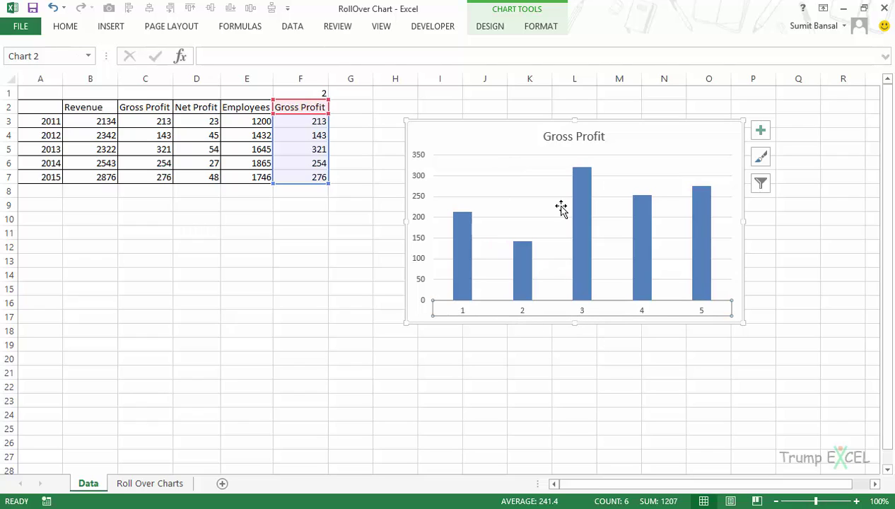
pyautogui.click(487, 28)
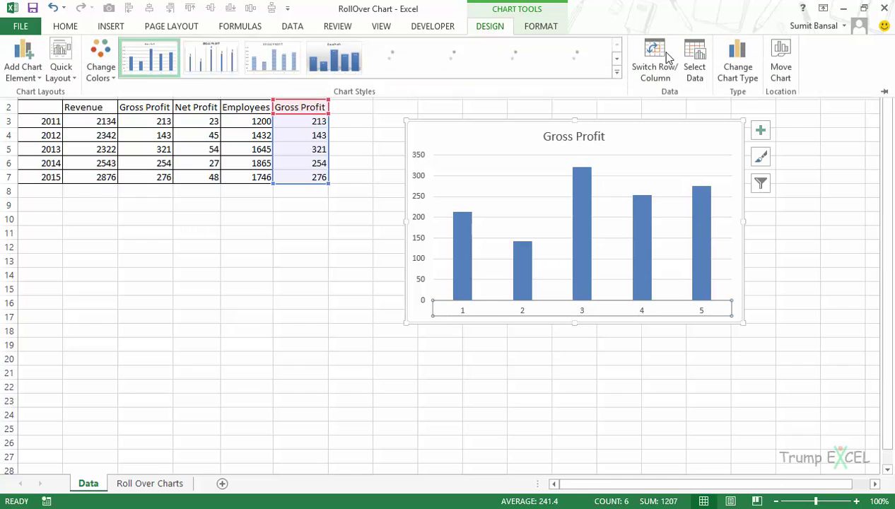
pyautogui.click(695, 63)
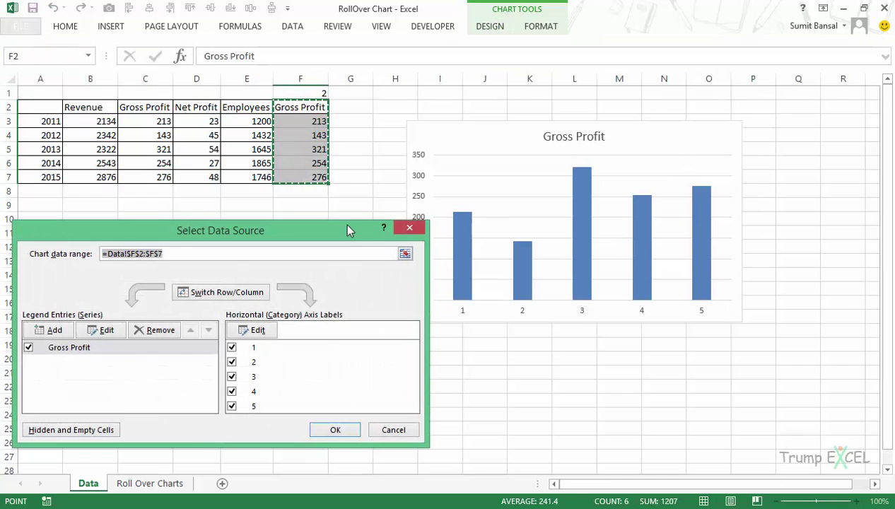
pyautogui.moveTo(347, 231); pyautogui.dragTo(468, 243)
pyautogui.click(379, 341)
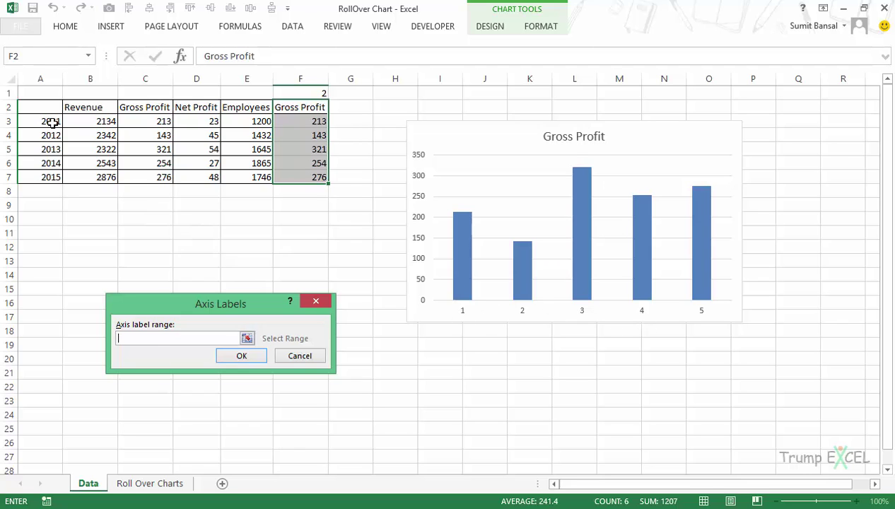
pyautogui.moveTo(52, 122); pyautogui.dragTo(52, 177)
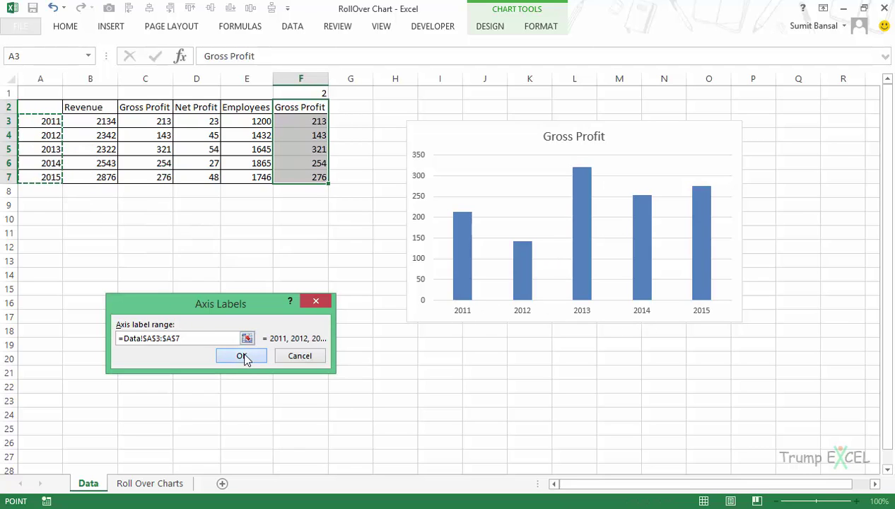
pyautogui.click(241, 356)
pyautogui.click(456, 440)
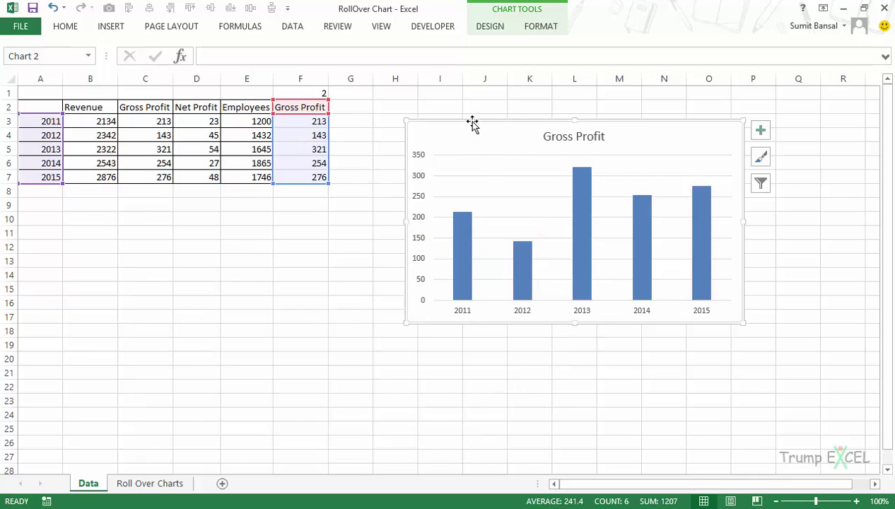
# Step: Paste the column chart onto the Roll Over Charts sheet, position it beside the metric labels, and test the rollover cells
pyautogui.click(180, 487)
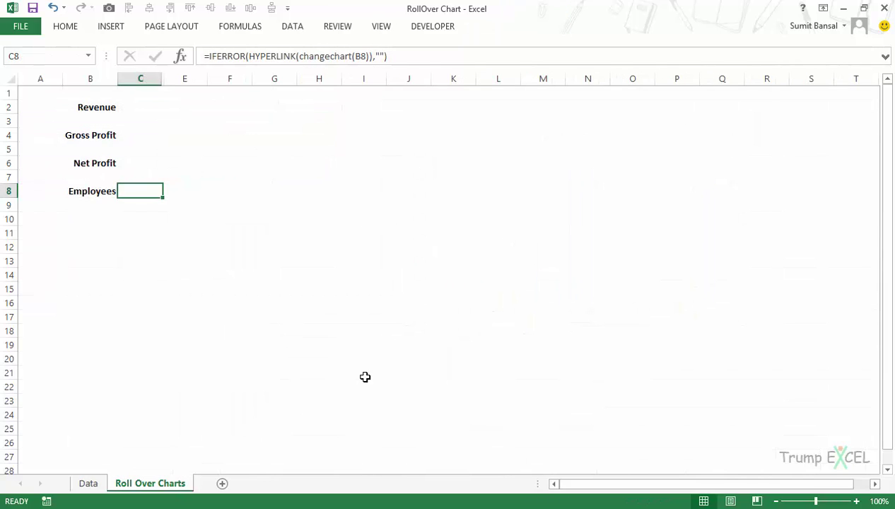
pyautogui.hotkey('ctrl', 'v')
pyautogui.moveTo(344, 186); pyautogui.dragTo(498, 115)
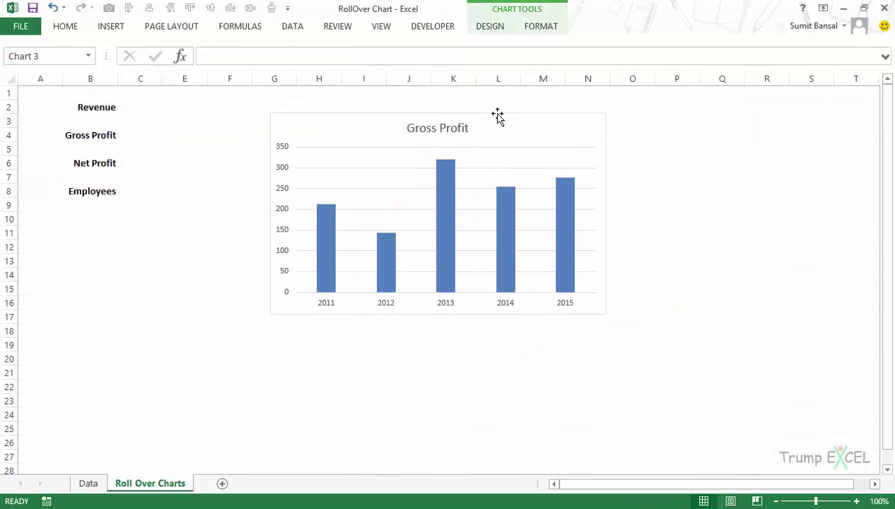
pyautogui.moveTo(140, 114)
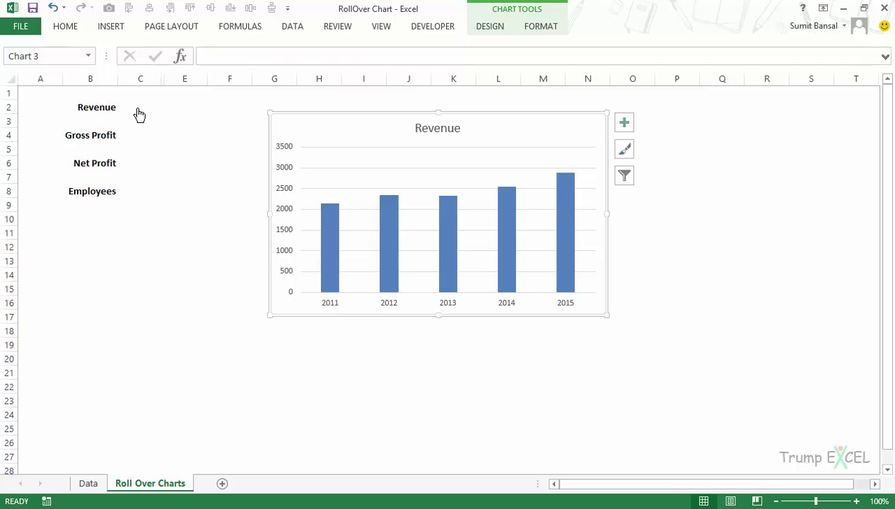
pyautogui.moveTo(145, 137)
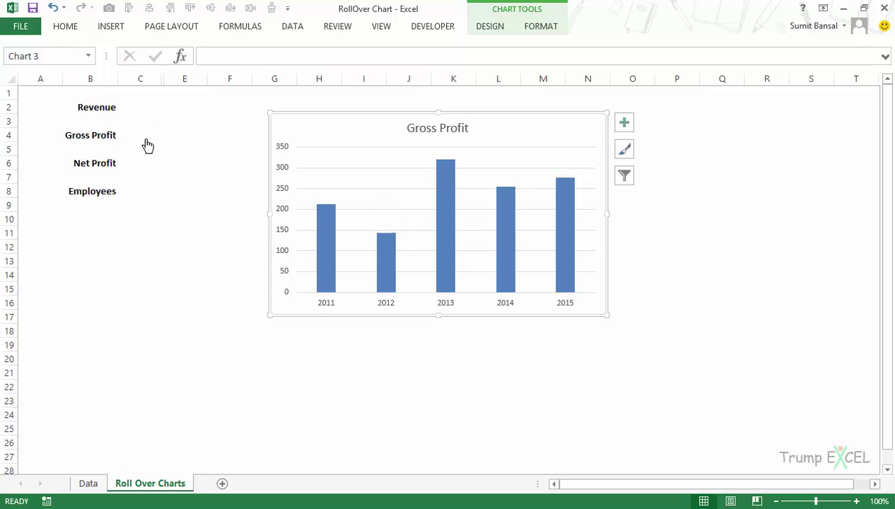
pyautogui.moveTo(144, 170)
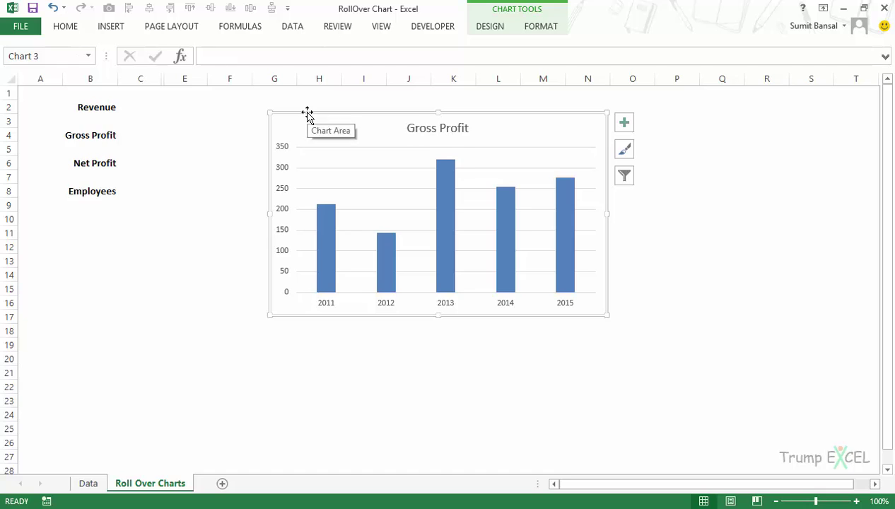
pyautogui.moveTo(310, 114); pyautogui.dragTo(321, 102)
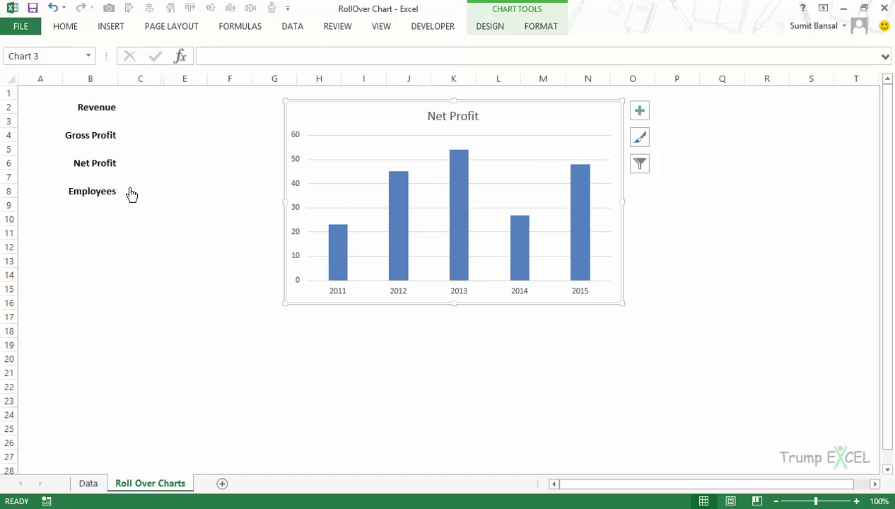
# Step: Change the error value in the C2 formula to "4", giving =IFERROR(HYPERLINK(changechart(B2)),"4")
pyautogui.click(205, 97)
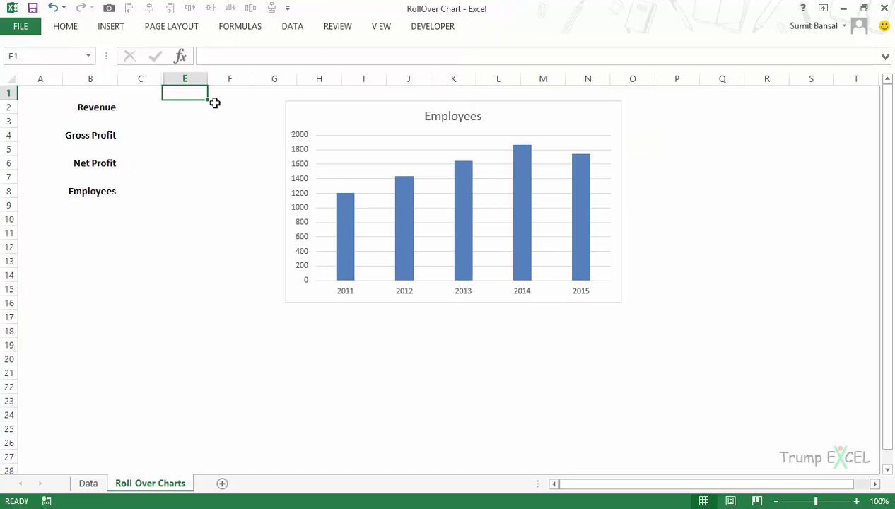
pyautogui.press('Down')
pyautogui.press('Left')
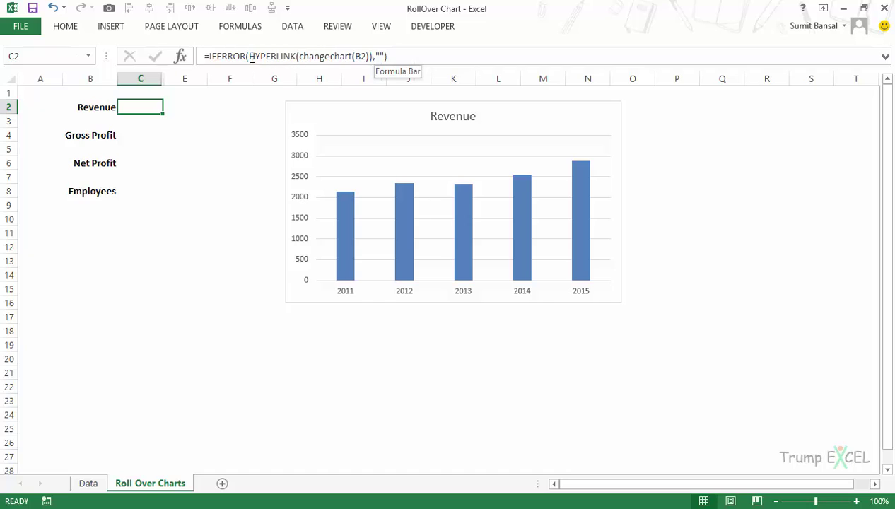
pyautogui.moveTo(248, 56); pyautogui.dragTo(283, 56)
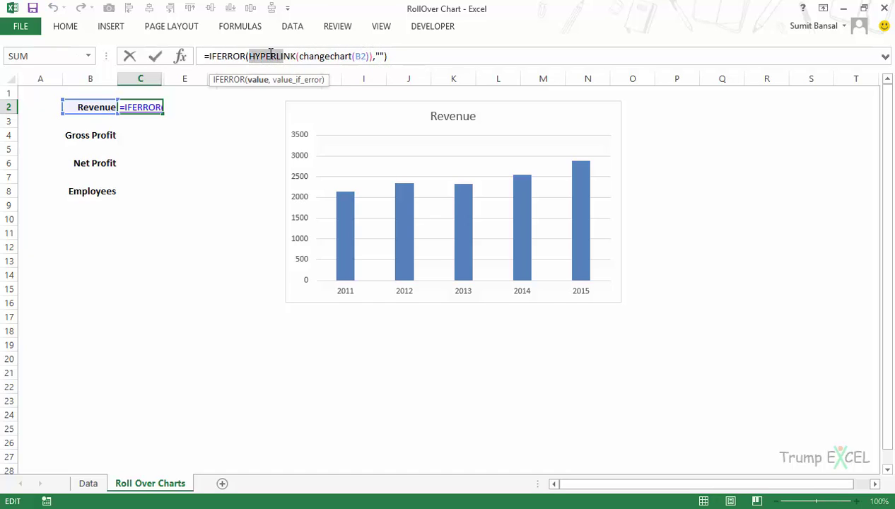
pyautogui.click(383, 56)
pyautogui.write('4')
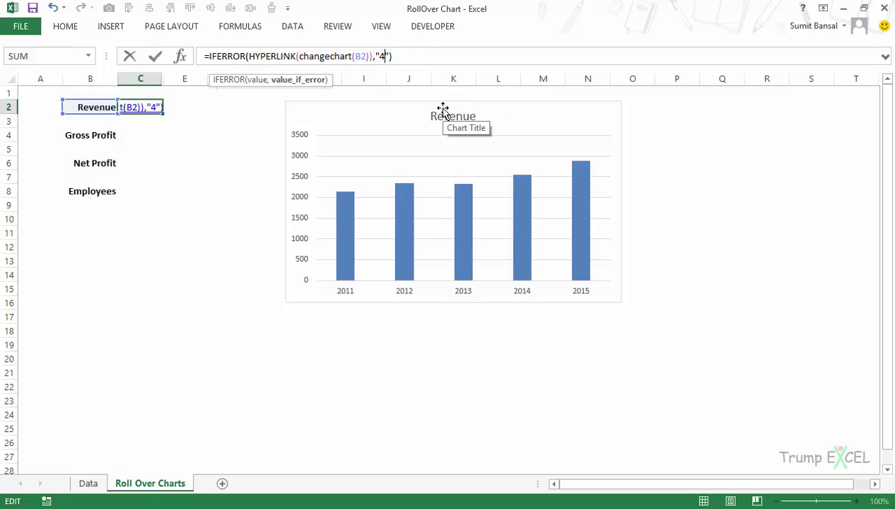
pyautogui.press('Return')
pyautogui.press('Up')
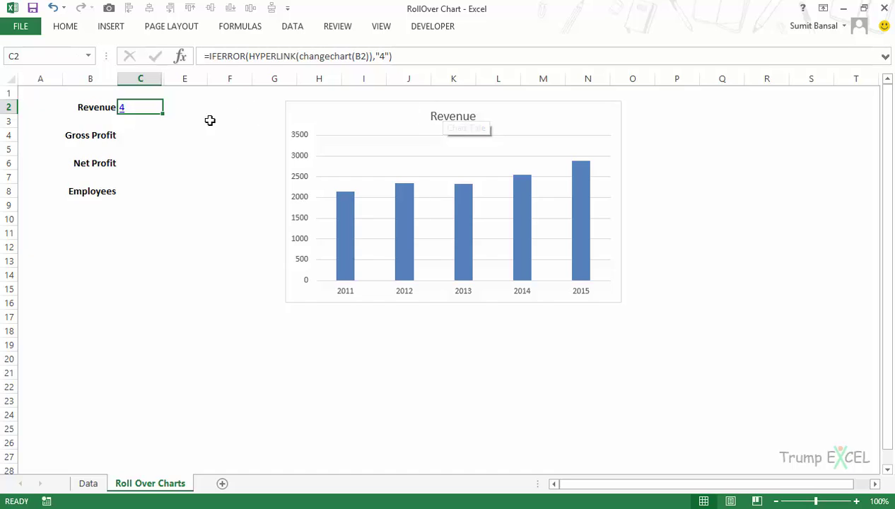
# Step: Copy the C2 rollover formula into C4, C6 and C8 beside Gross Profit, Net Profit and Employees
pyautogui.hotkey('ctrl', 'c')
pyautogui.click(148, 136)
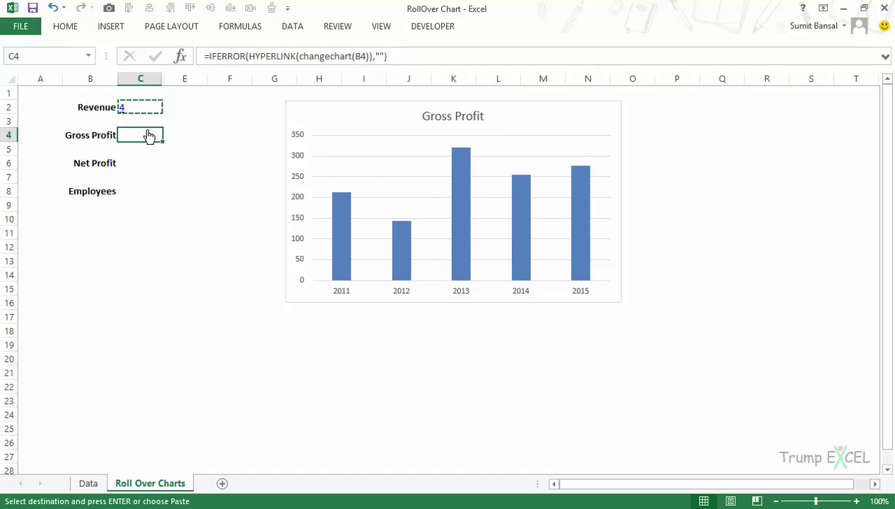
pyautogui.hotkey('ctrl', 'v')
pyautogui.click(143, 163)
pyautogui.hotkey('ctrl', 'v')
pyautogui.click(143, 193)
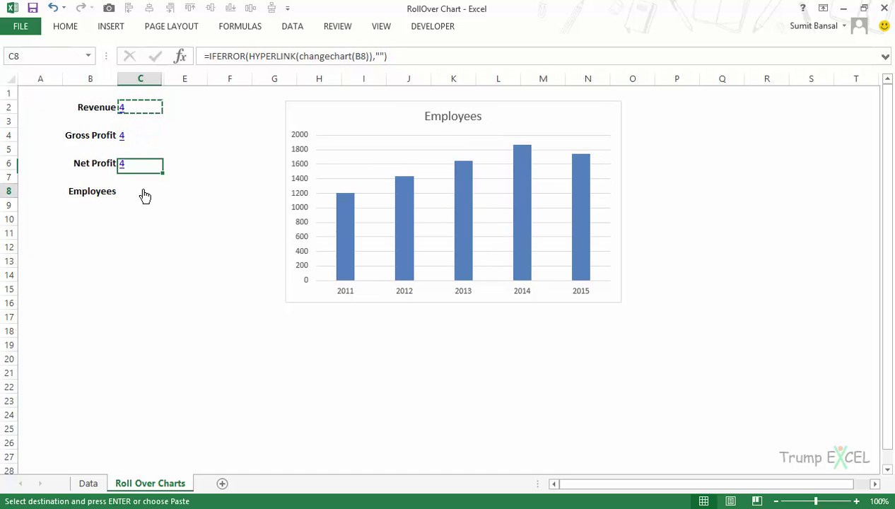
pyautogui.hotkey('ctrl', 'v')
# Step: Change the font of the rollover cells C2:C8 to Webdings
pyautogui.moveTo(135, 108); pyautogui.dragTo(136, 192)
pyautogui.click(71, 34)
pyautogui.click(117, 51)
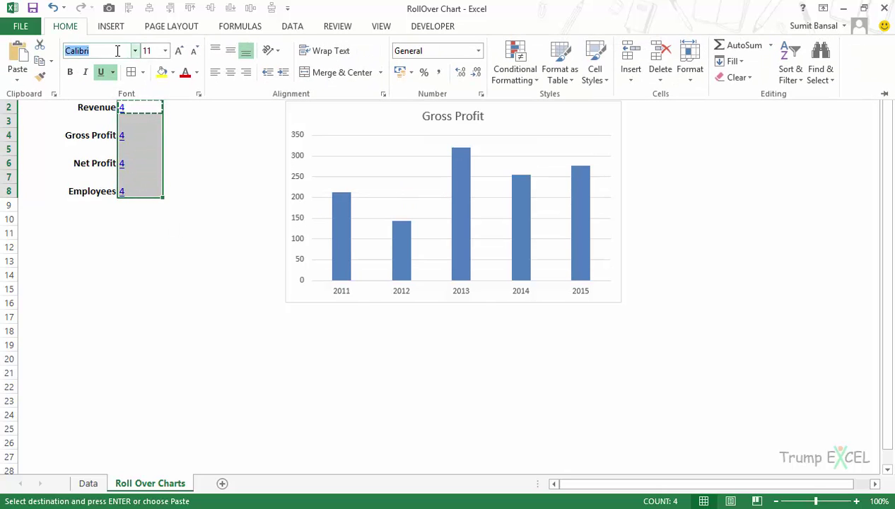
pyautogui.write('Webdings')
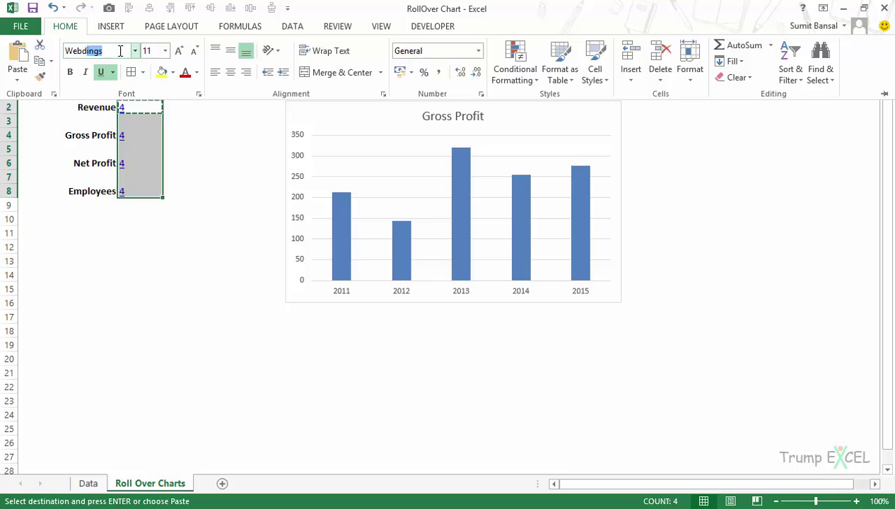
pyautogui.press('Return')
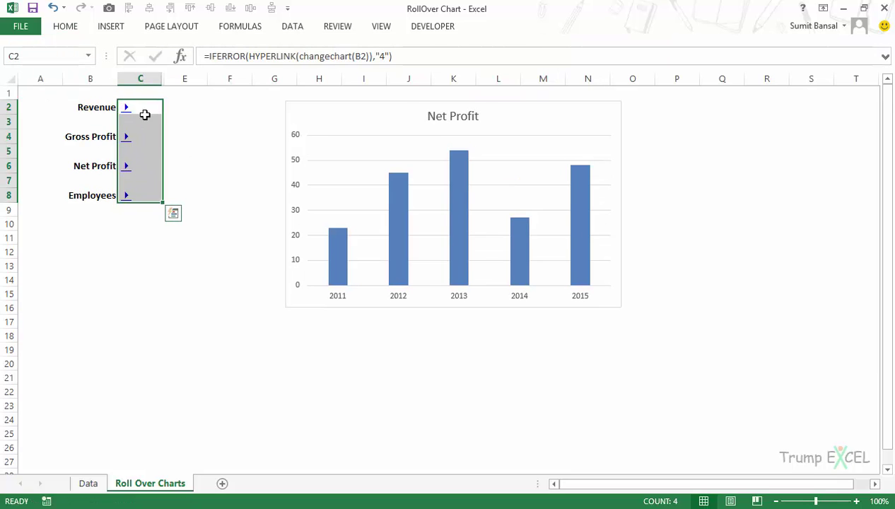
# Step: Remove the underline from the rollover cells C2:C8 and test the Revenue rollover
pyautogui.click(74, 28)
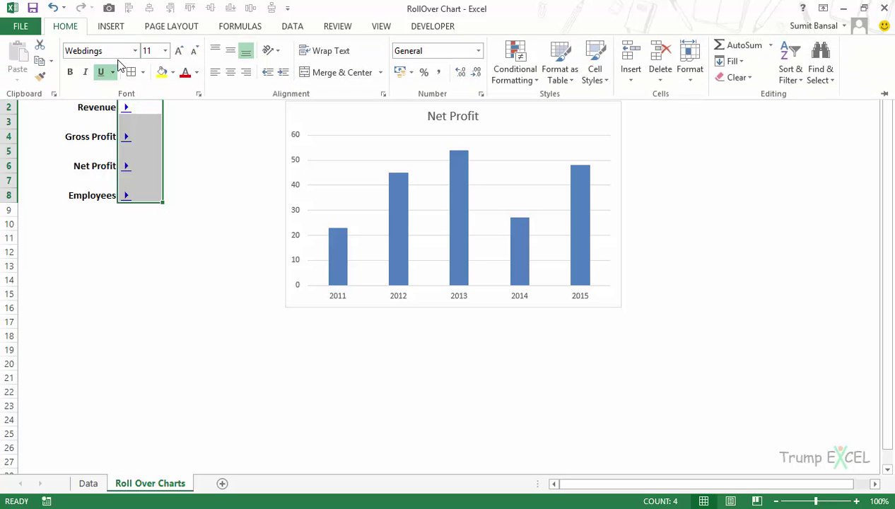
pyautogui.click(102, 72)
pyautogui.click(235, 250)
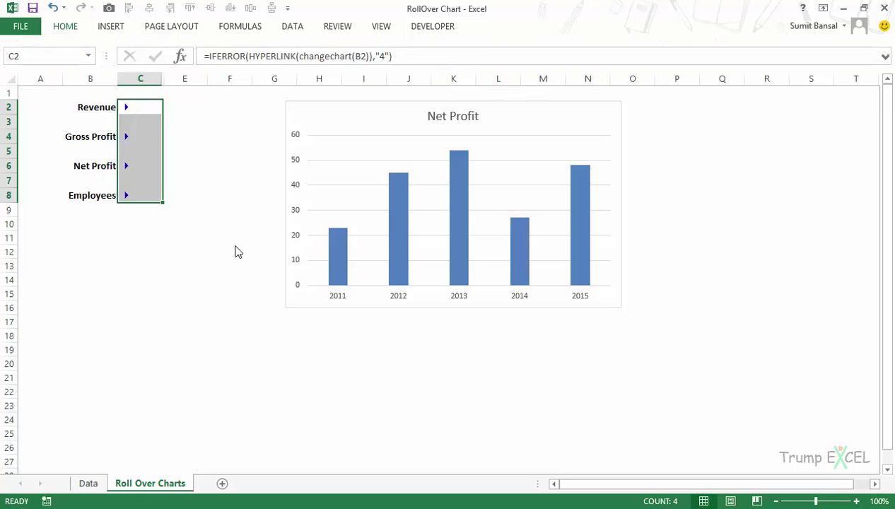
pyautogui.click(185, 279)
pyautogui.moveTo(129, 116)
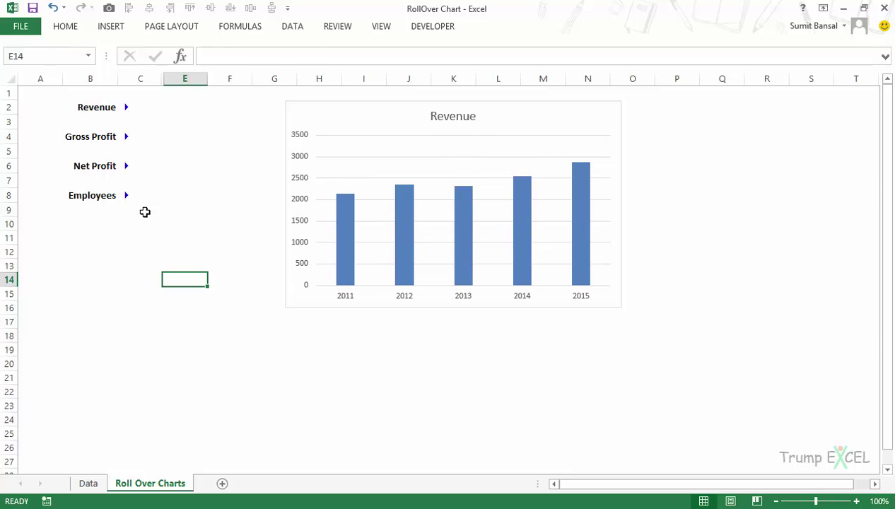
# Step: Select the metric labels and rollover cells in B2:C8
pyautogui.moveTo(92, 108); pyautogui.dragTo(133, 191)
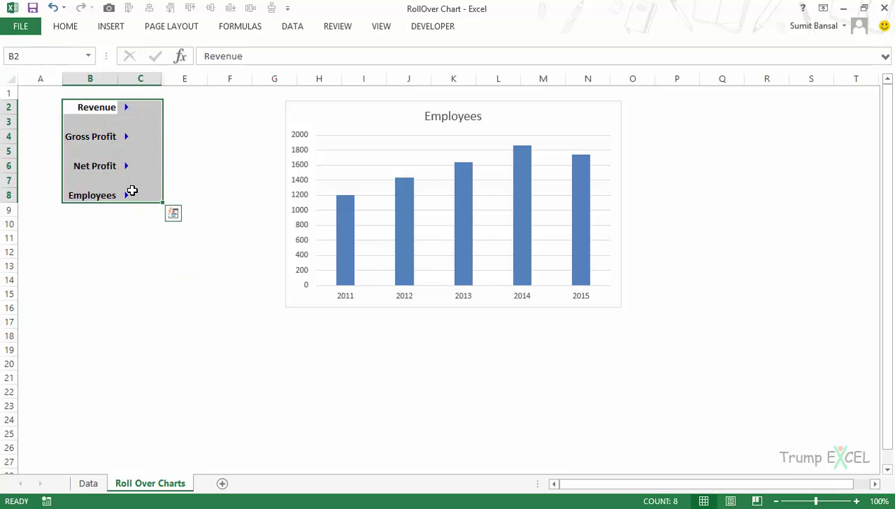
pyautogui.press('alt')
pyautogui.press('o')
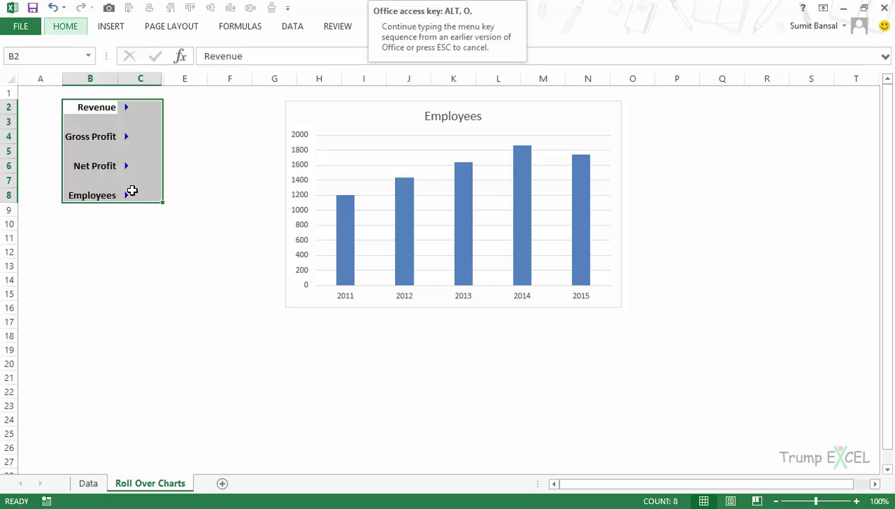
pyautogui.press('d')
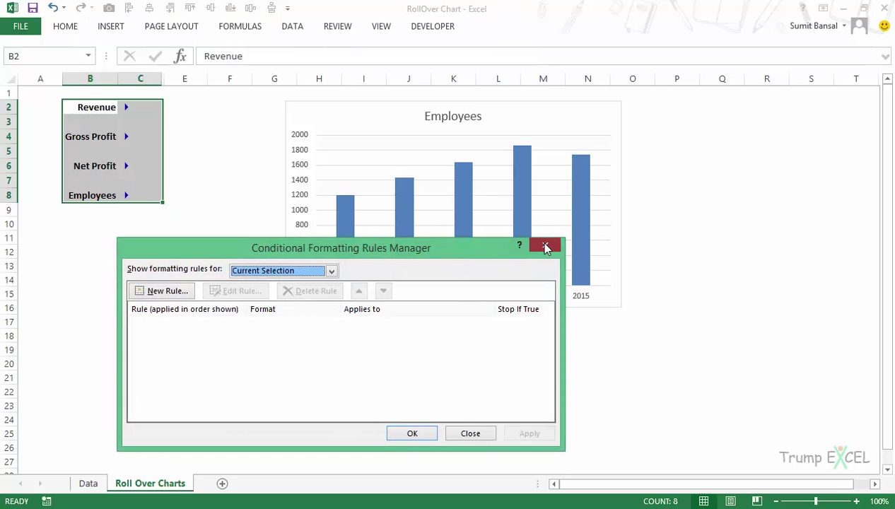
pyautogui.click(547, 247)
# Step: Start a new conditional formatting rule for B2:C8 that uses a formula to determine which cells to format
pyautogui.click(65, 26)
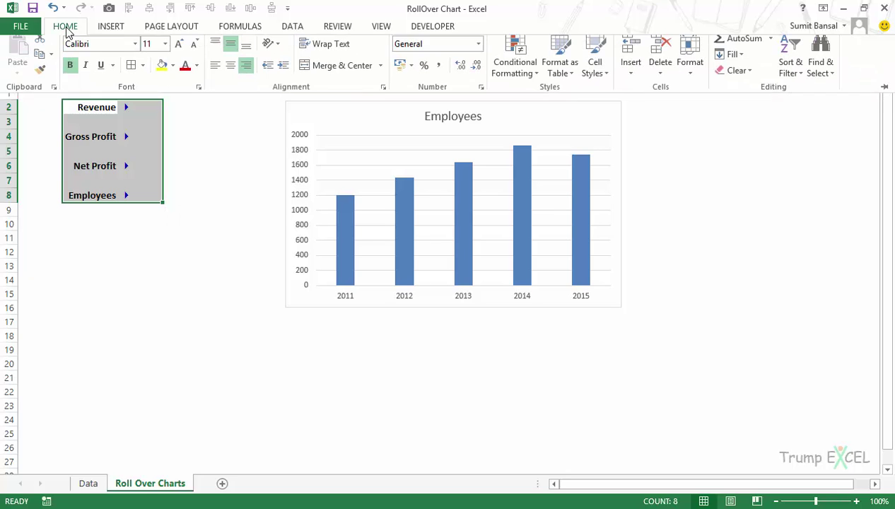
pyautogui.click(516, 74)
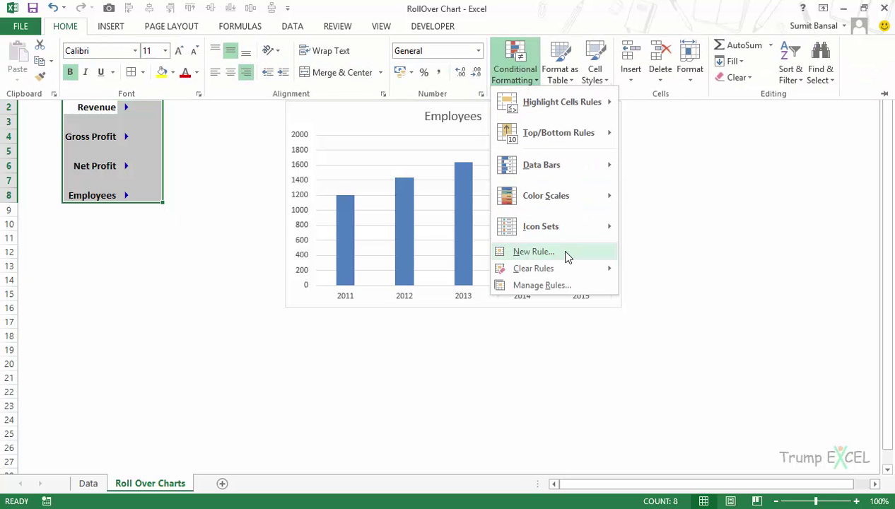
pyautogui.click(556, 254)
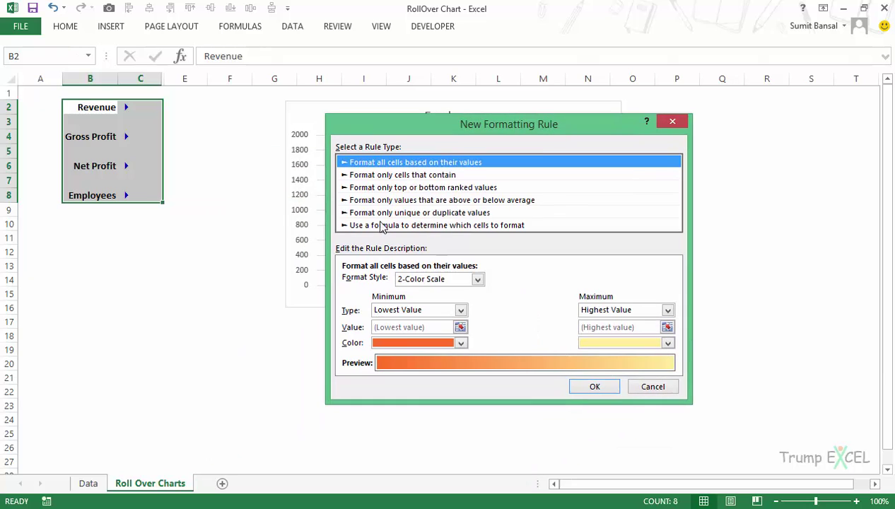
pyautogui.click(417, 225)
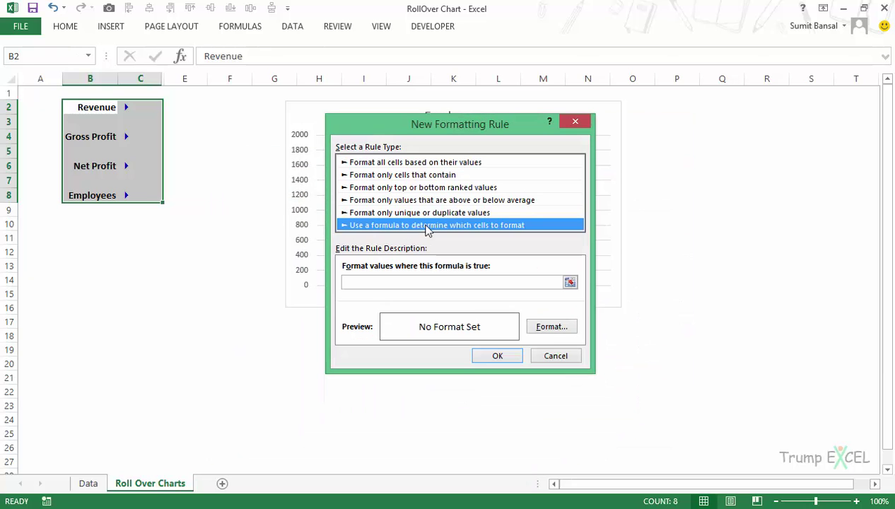
# Step: Set the rule's formula to =$B2=Data!$F$2, so each row's label is compared with the selected metric heading
pyautogui.click(417, 281)
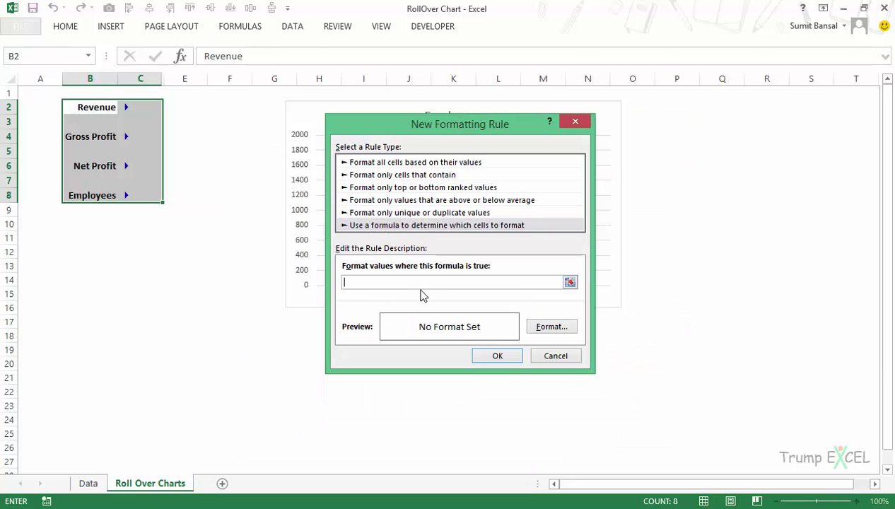
pyautogui.click(95, 108)
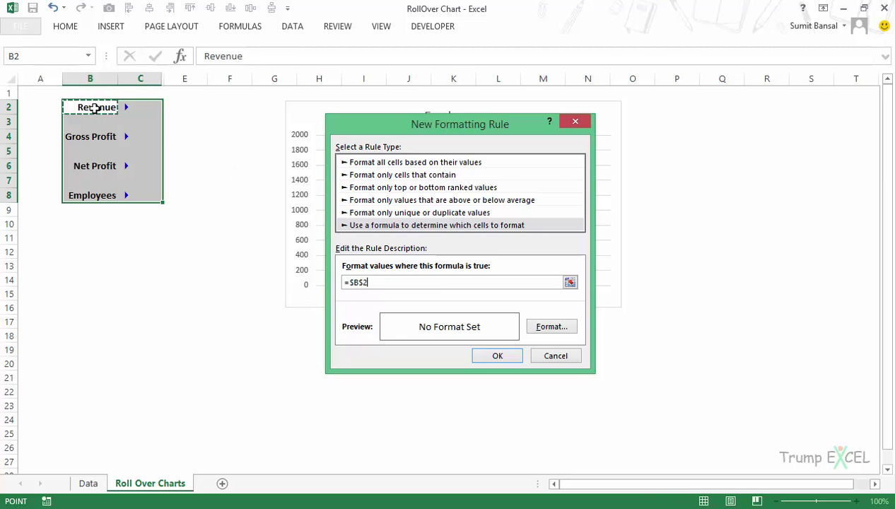
pyautogui.press('F4')
pyautogui.press('F4')
pyautogui.write('=')
pyautogui.click(88, 485)
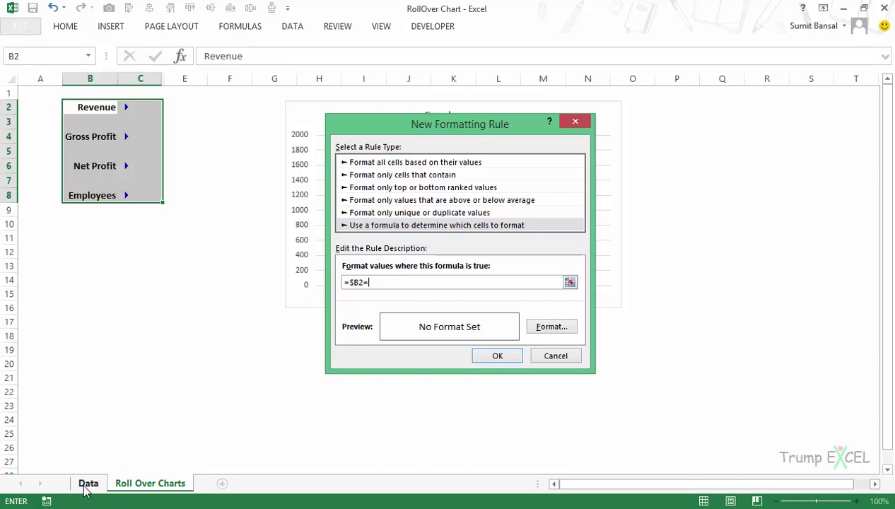
pyautogui.click(299, 107)
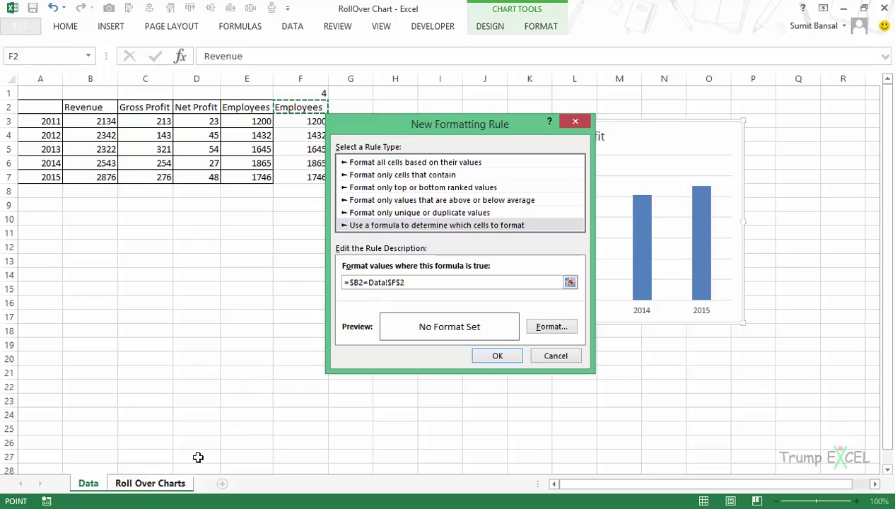
pyautogui.click(149, 484)
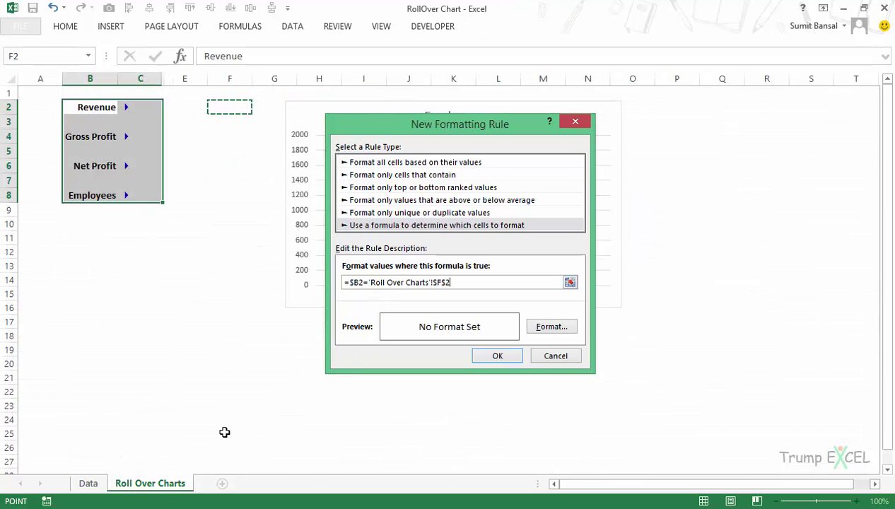
pyautogui.click(88, 484)
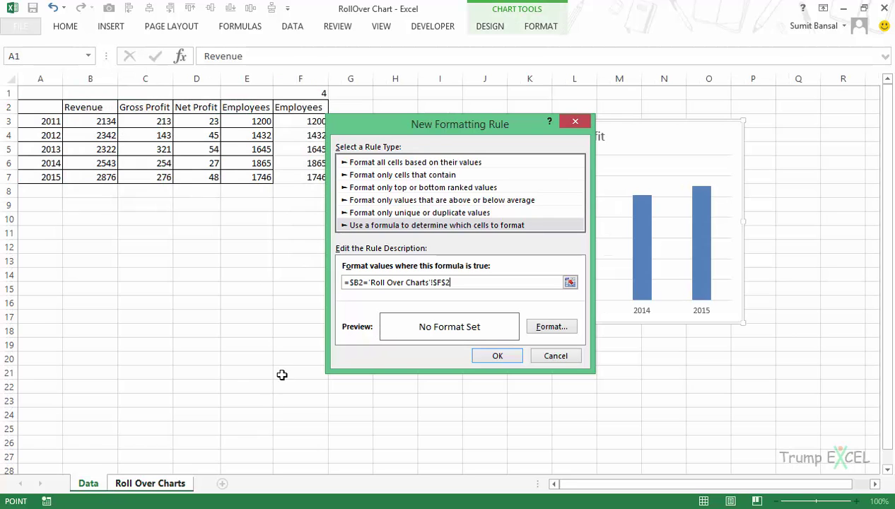
# Step: Give the rule a light orange fill and a thin solid bottom border, and apply it to B2:C8
pyautogui.click(546, 327)
pyautogui.moveTo(347, 151); pyautogui.dragTo(473, 102)
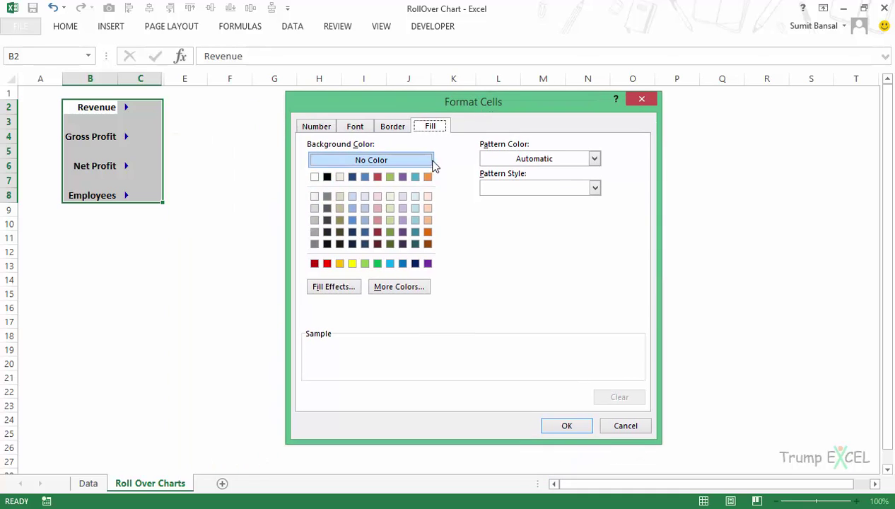
pyautogui.click(427, 209)
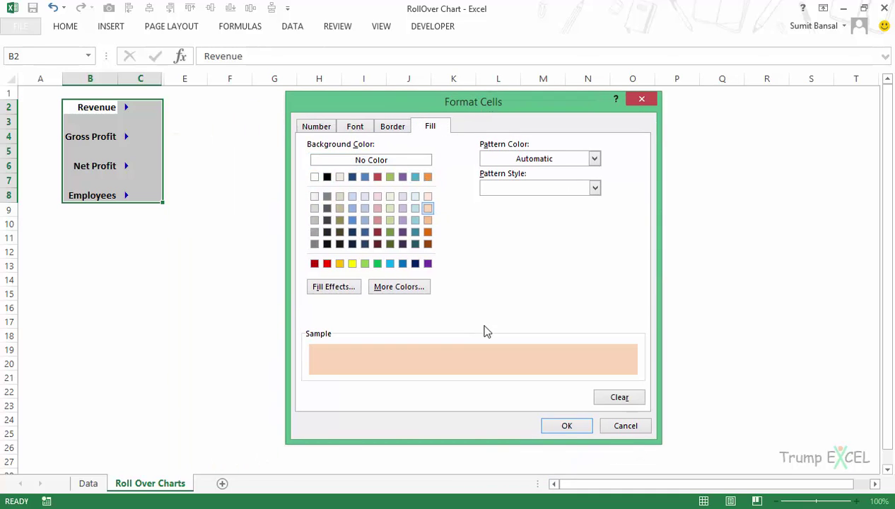
pyautogui.click(393, 127)
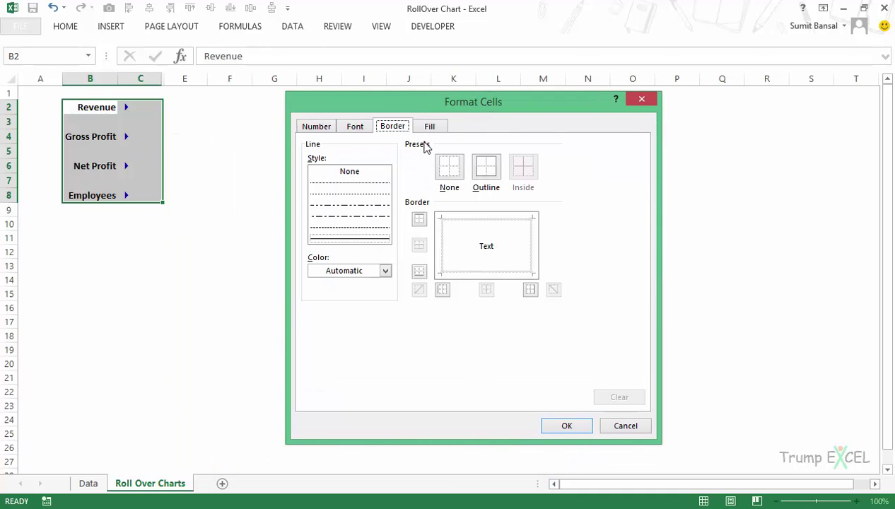
pyautogui.click(362, 239)
pyautogui.click(358, 239)
pyautogui.click(464, 275)
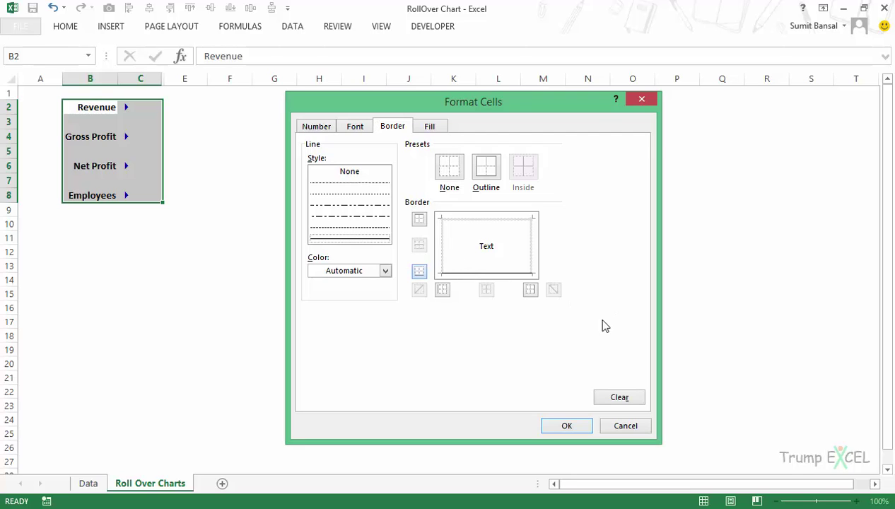
pyautogui.click(567, 426)
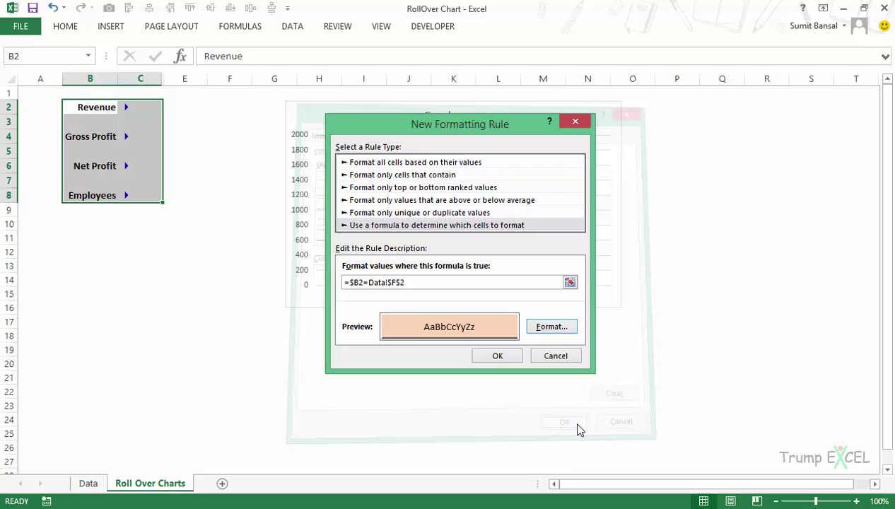
pyautogui.click(499, 359)
pyautogui.click(397, 413)
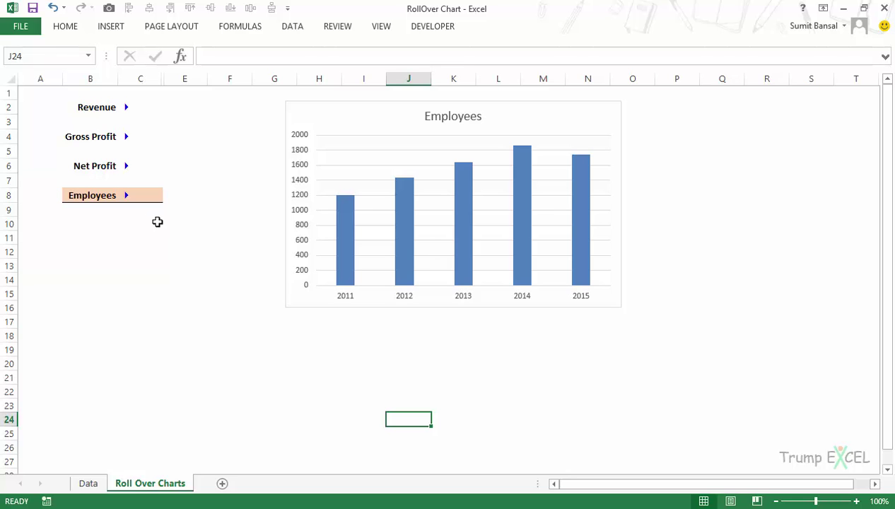
# Step: Check the selected metric column on the Data sheet and test how the rollover cells change the chart and row highlight
pyautogui.click(91, 486)
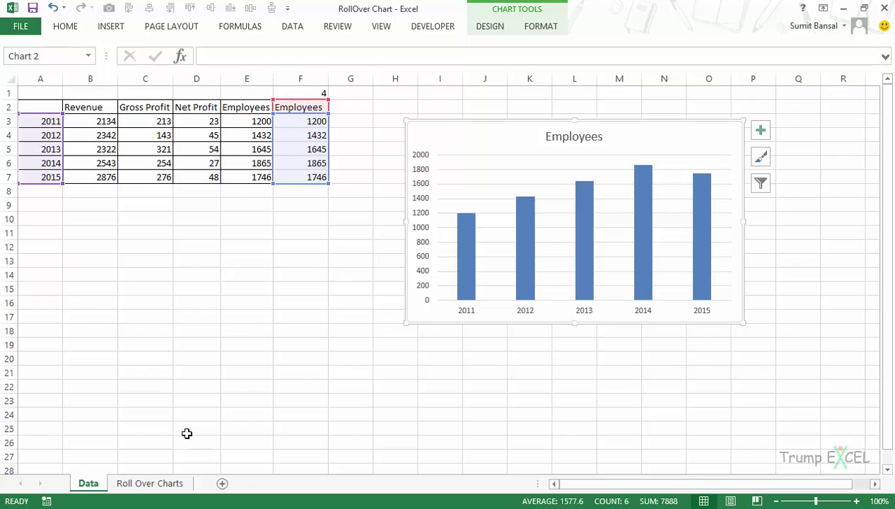
pyautogui.click(154, 484)
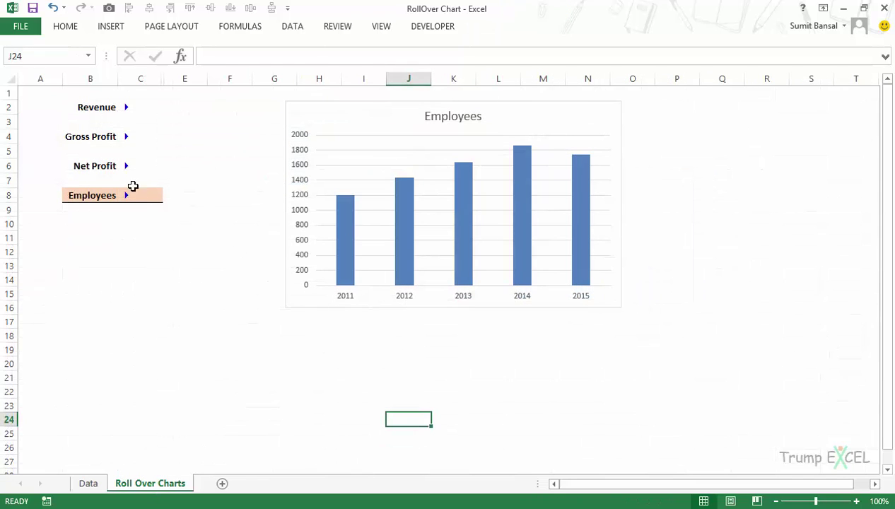
pyautogui.moveTo(131, 137)
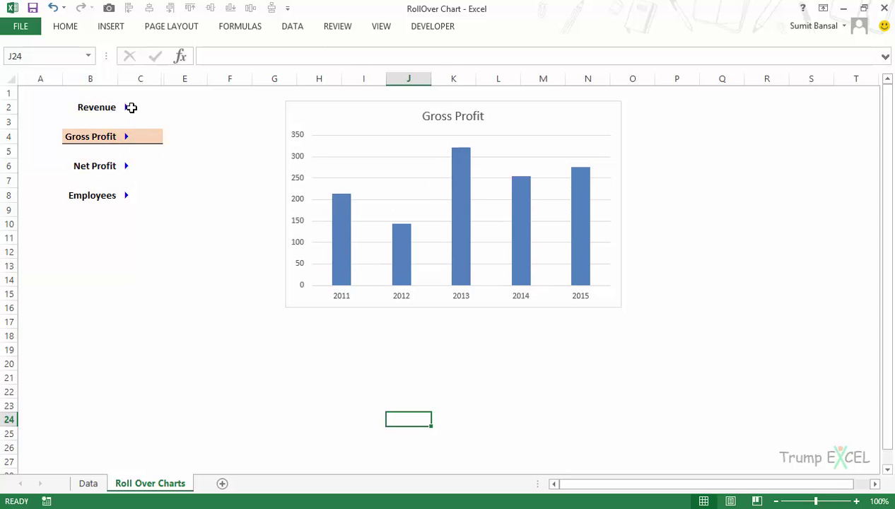
pyautogui.moveTo(129, 201)
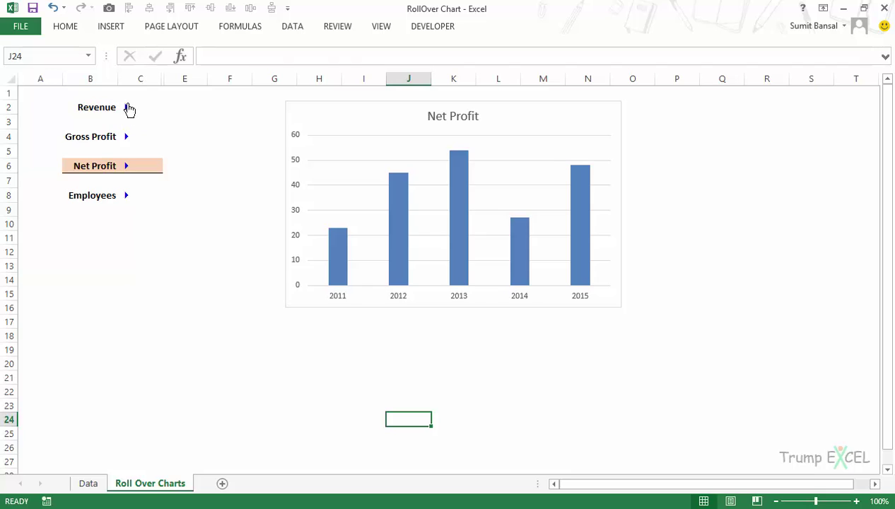
pyautogui.moveTo(129, 109)
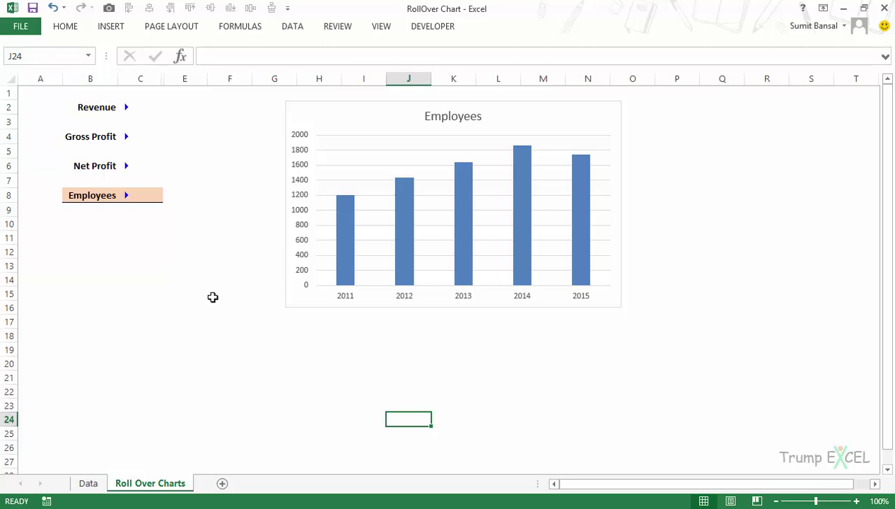
pyautogui.click(129, 485)
pyautogui.click(90, 483)
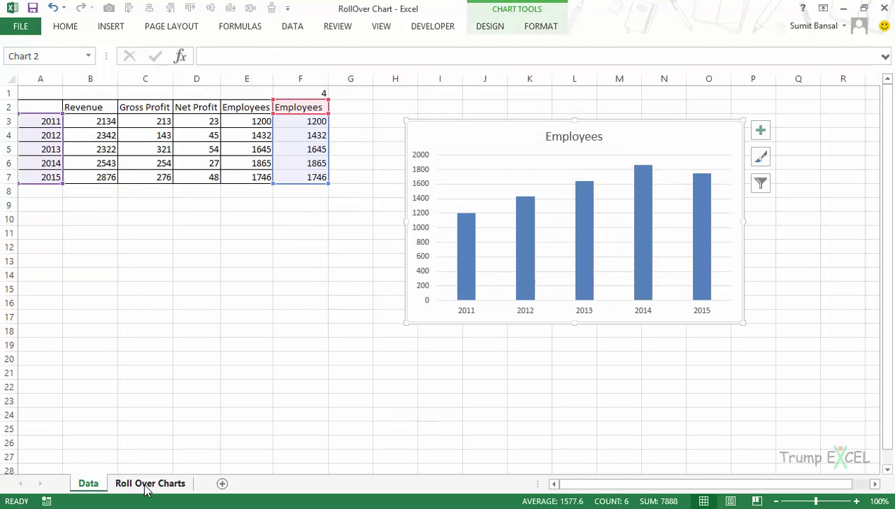
pyautogui.click(145, 488)
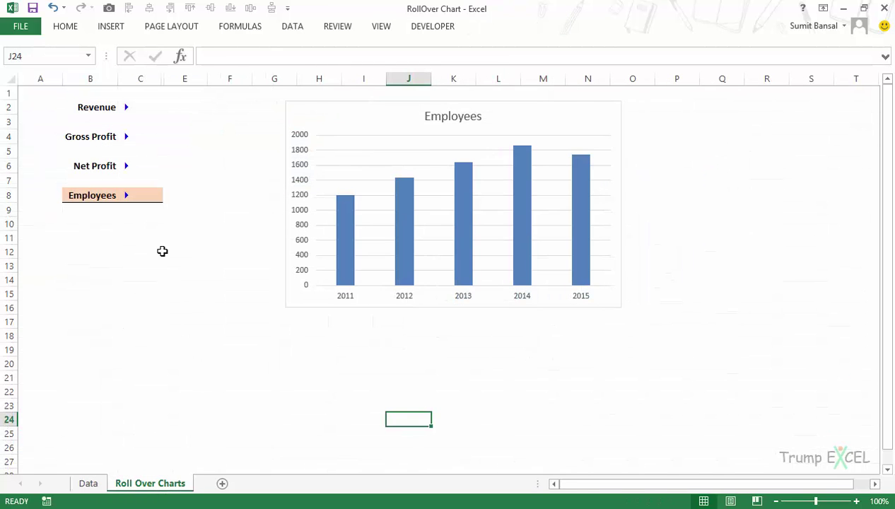
pyautogui.moveTo(126, 142)
pyautogui.moveTo(126, 195)
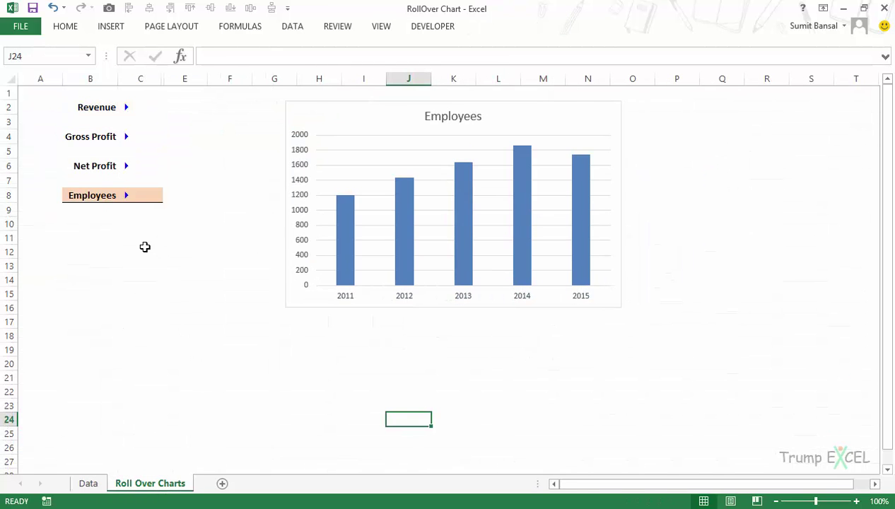